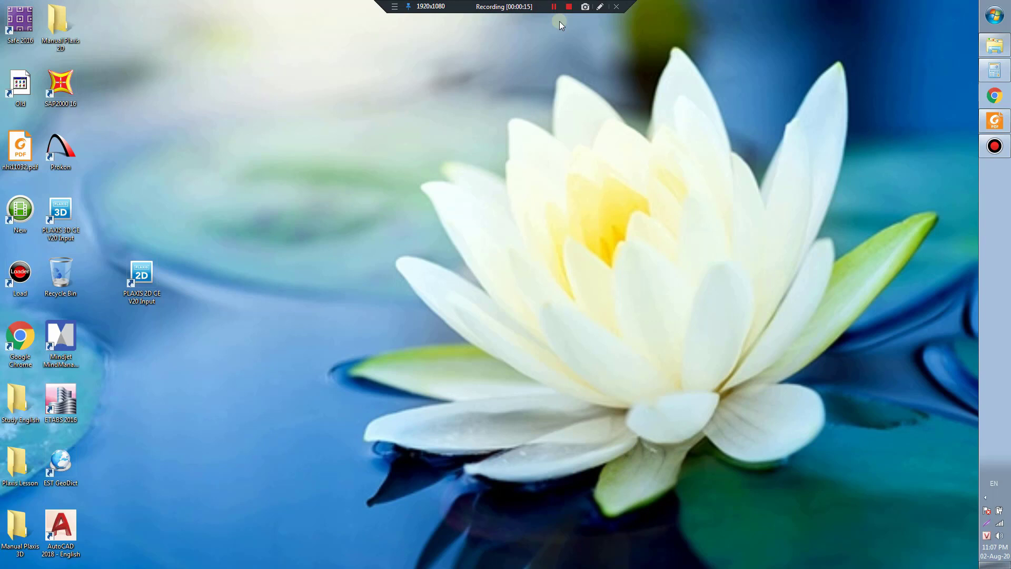
Step: Start PLAXIS 2D Input and open the recent project Lesson 1a.p2dx from Quick select
left_click(141, 279)
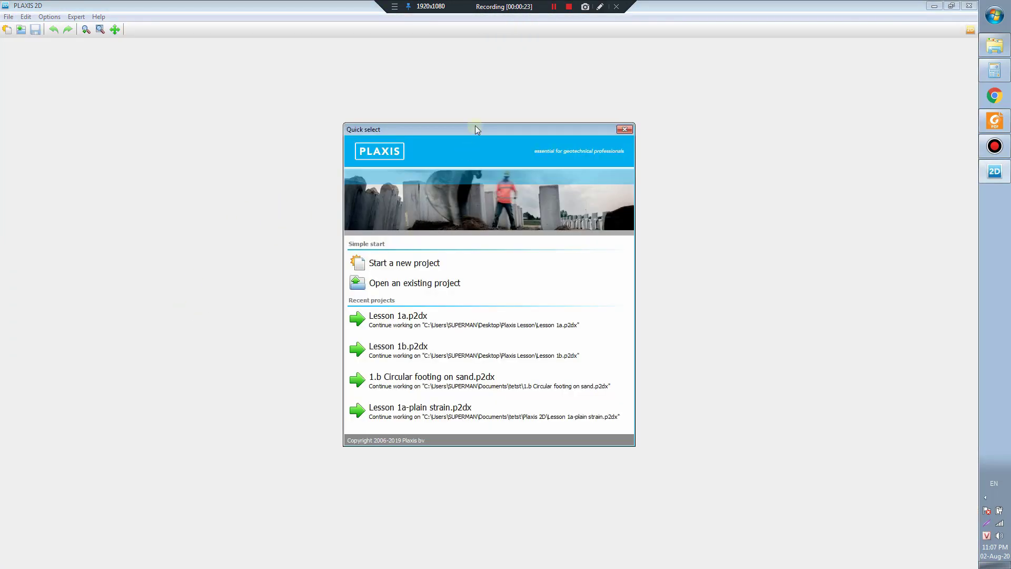
left_click_drag(476, 129, 285, 91)
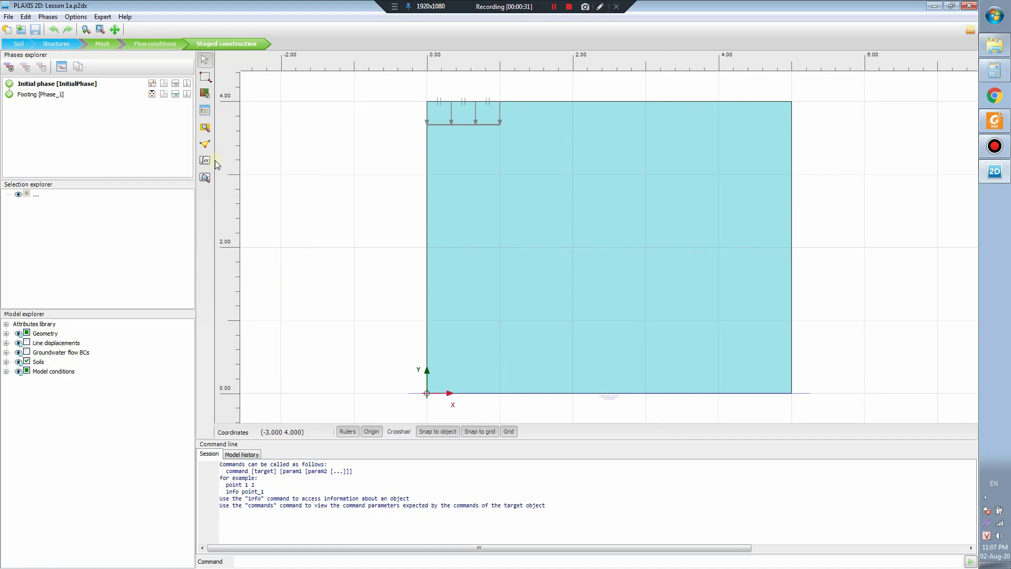
left_click(206, 115)
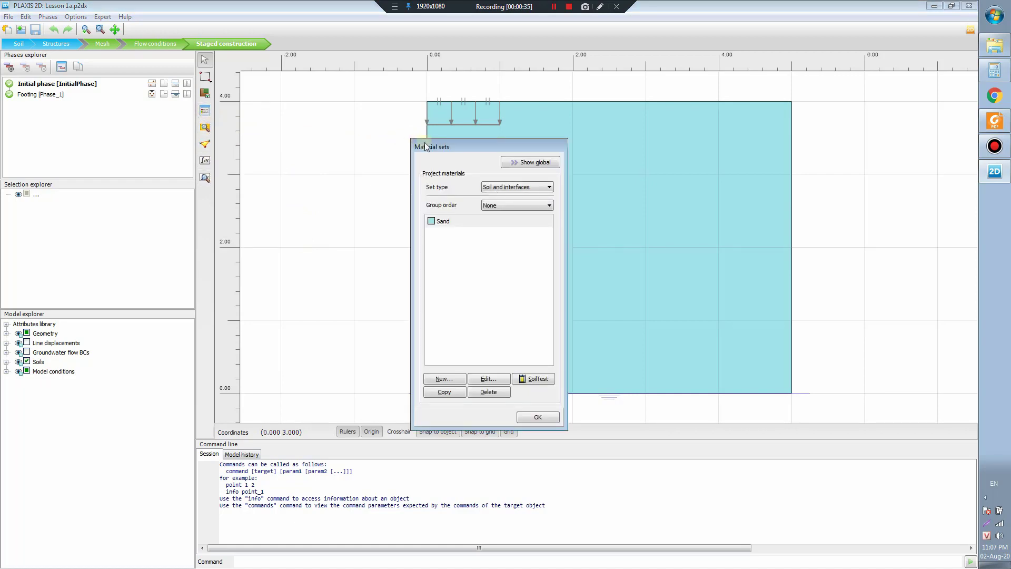
left_click_drag(425, 143, 550, 122)
double_click(581, 181)
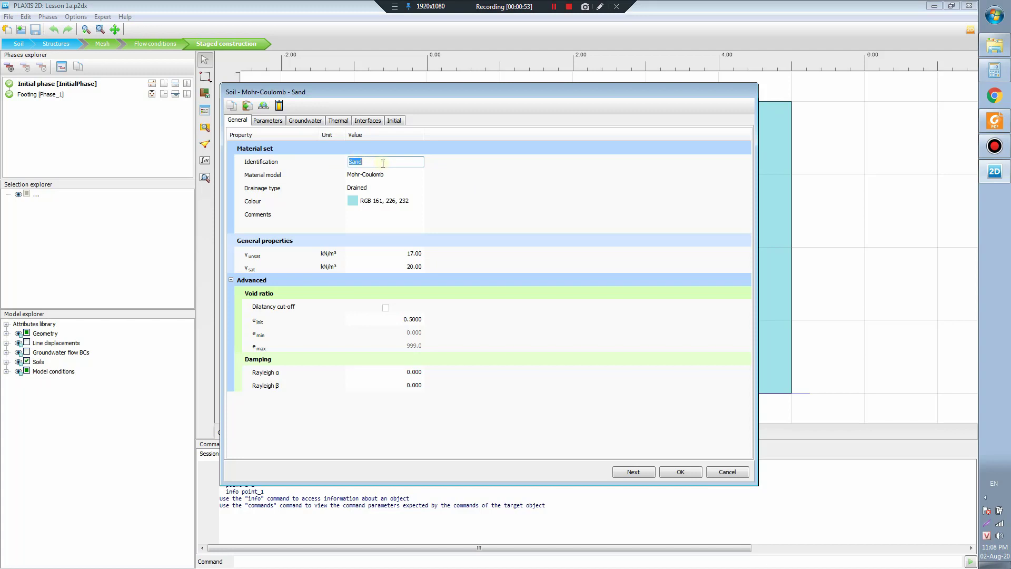
left_click(266, 262)
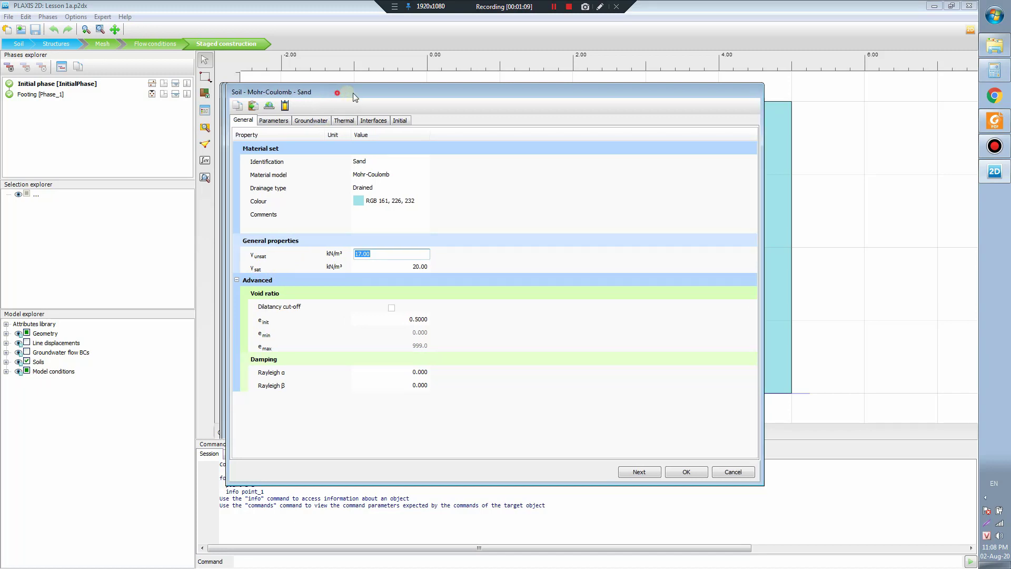
left_click_drag(353, 92, 460, 62)
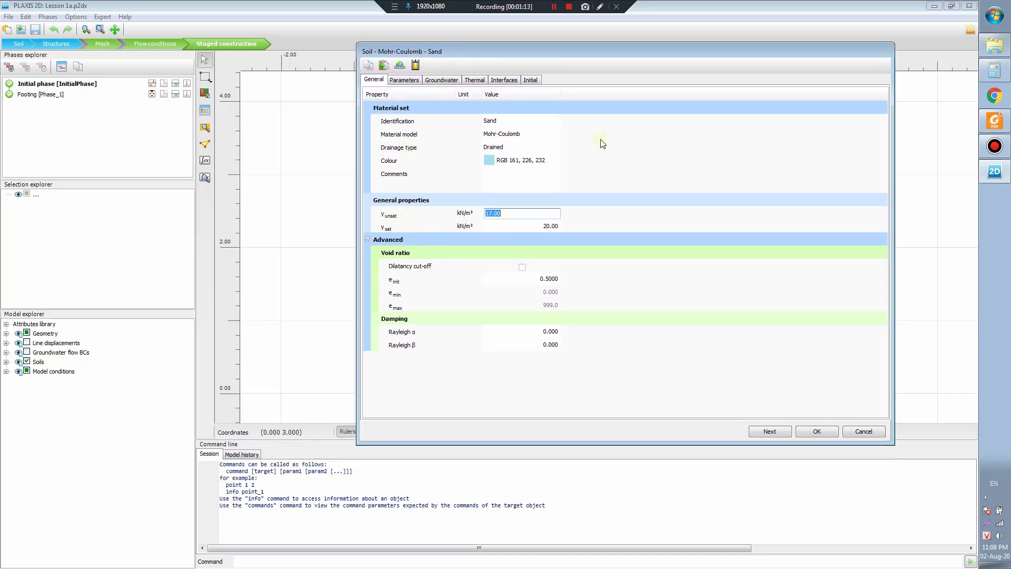
left_click(863, 432)
left_click(681, 372)
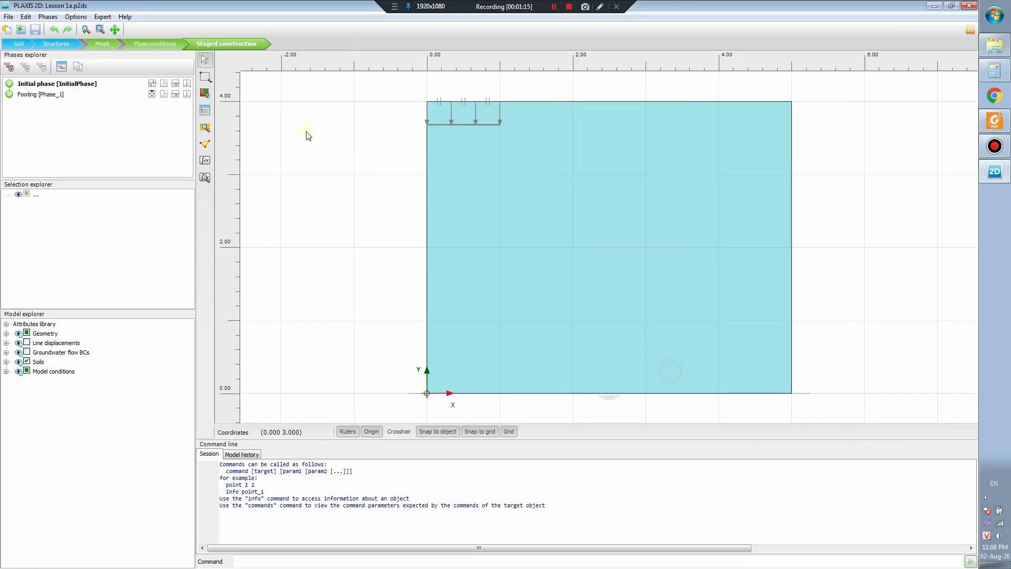
Step: Switch to Soil mode and set Borehole_1's water head to 2 m in Modify soil layers
left_click(26, 16)
mouse_move(47, 16)
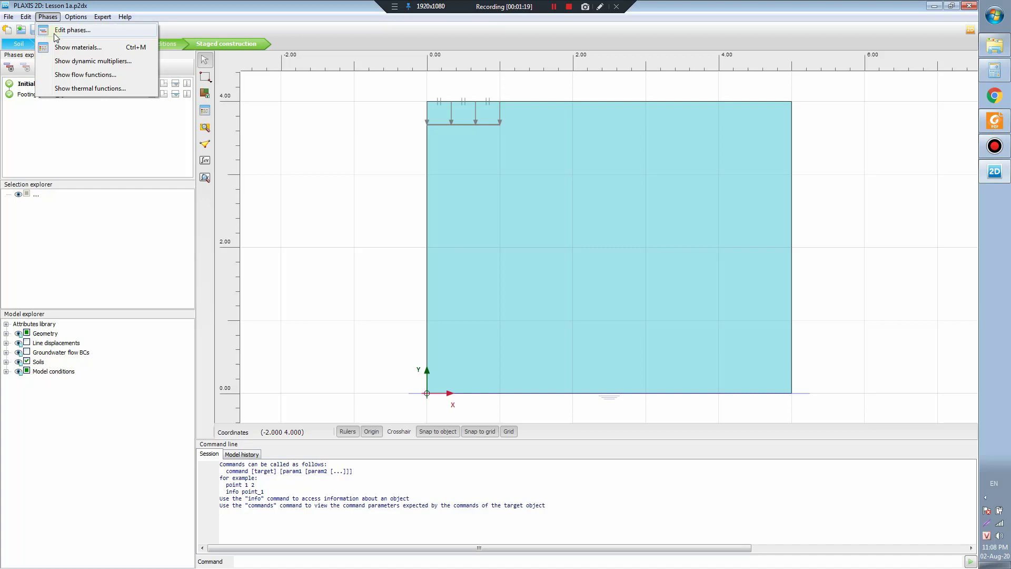
left_click(19, 44)
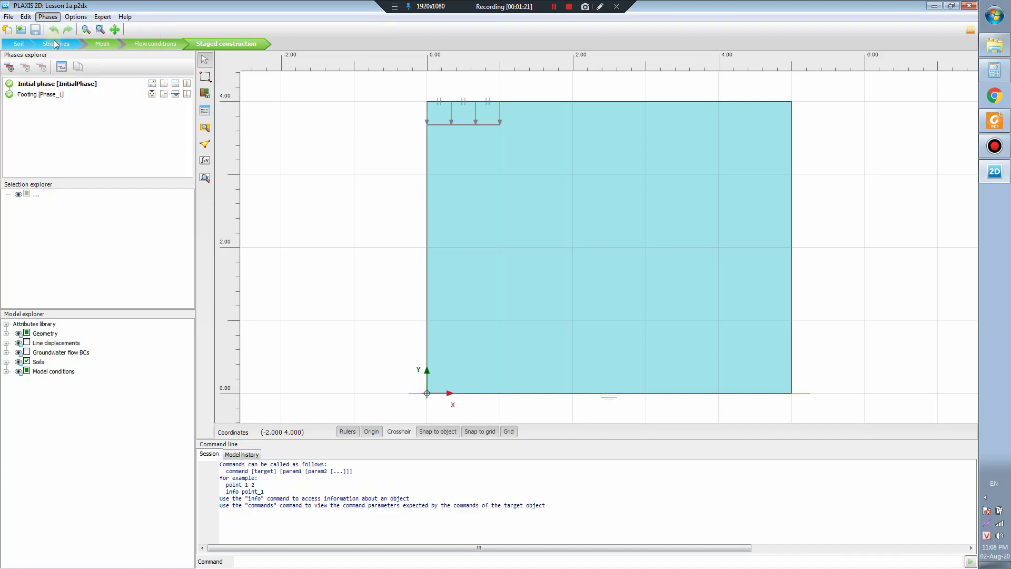
left_click(43, 16)
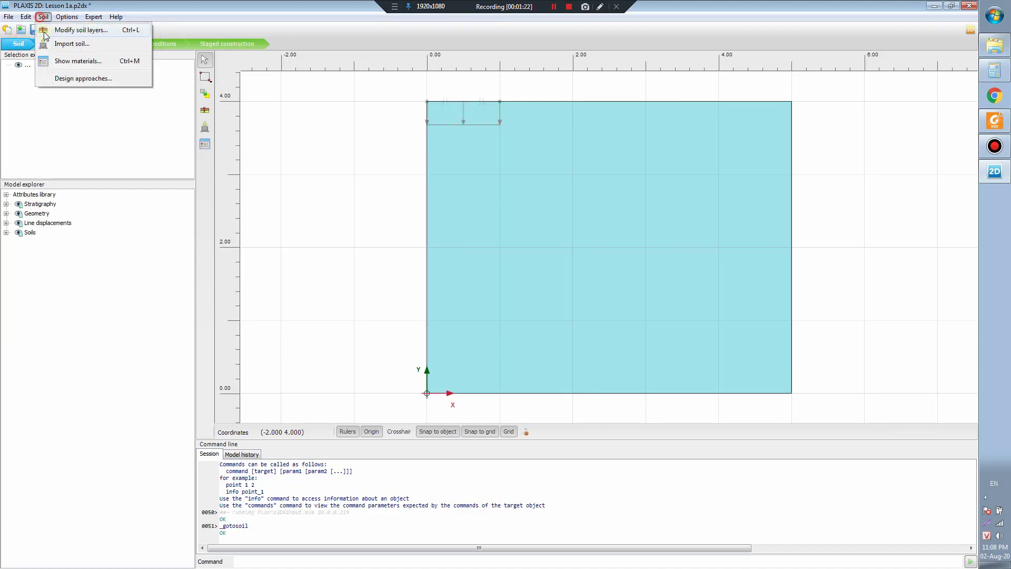
left_click(80, 31)
left_click_drag(474, 166, 448, 138)
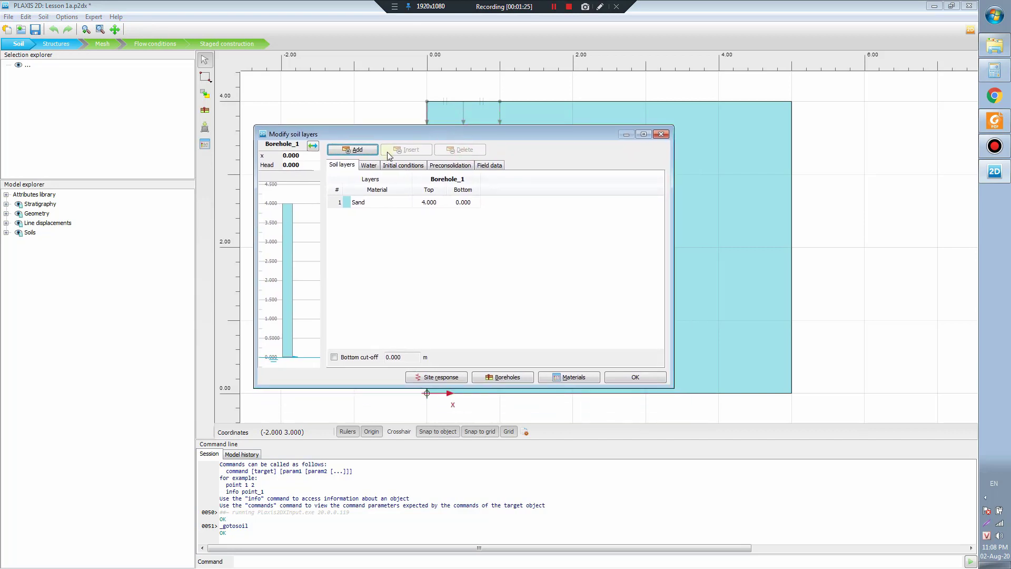
left_click_drag(310, 165, 262, 167)
type("2")
key("Return")
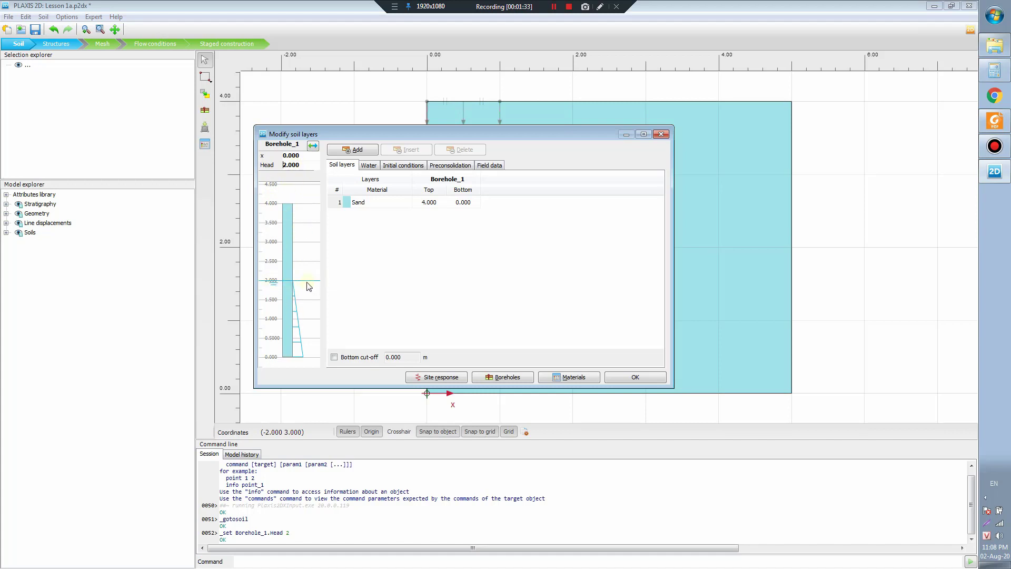
Step: Keep Sand as the layer material and bring up the project material sets
left_click(392, 208)
left_click(392, 206)
left_click(378, 211)
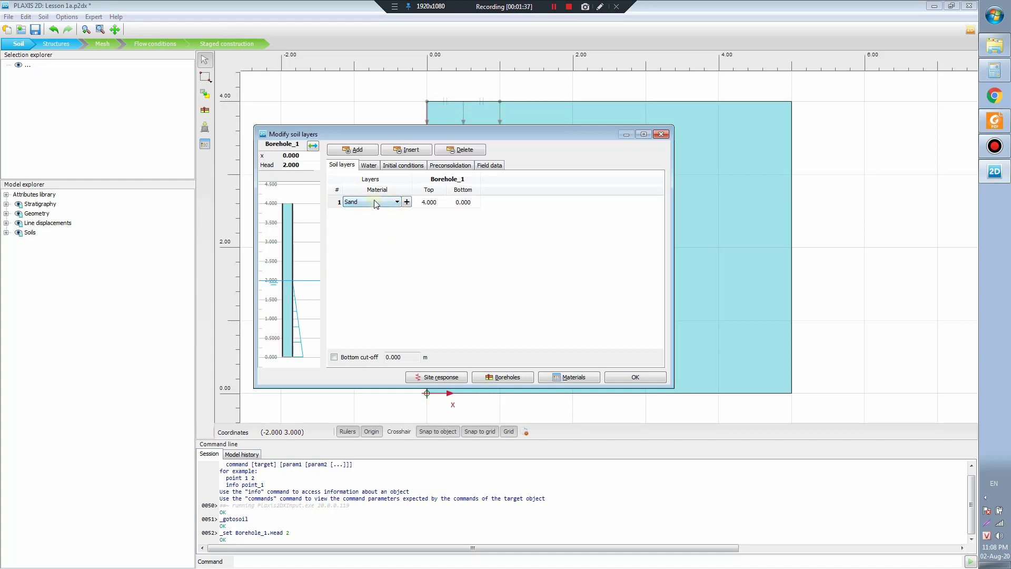
left_click(567, 376)
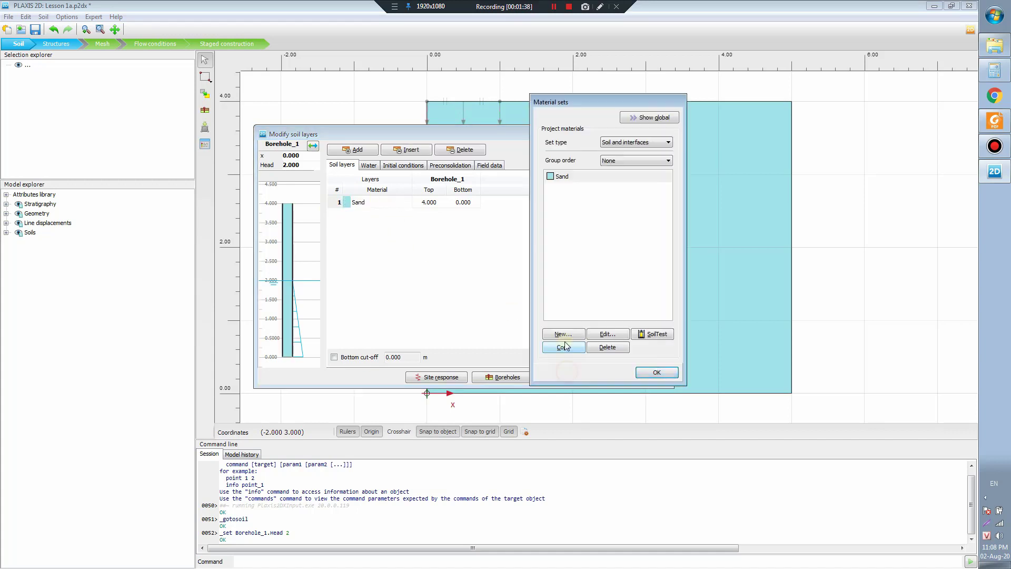
Step: Open the Sand material's properties and review γunsat 17 and γsat 20 kN/m³
double_click(587, 183)
left_click_drag(475, 96, 701, 46)
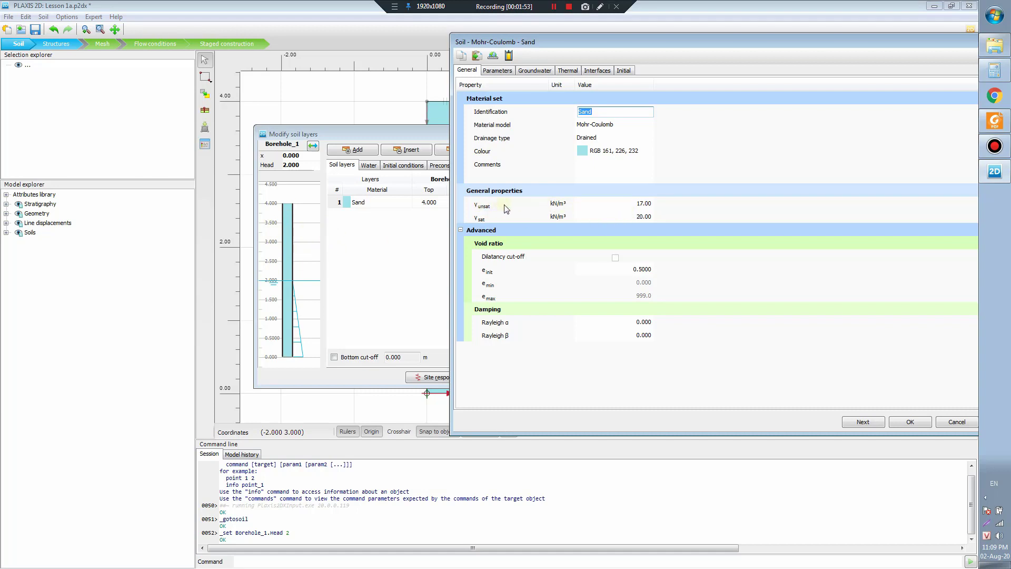
left_click(648, 205)
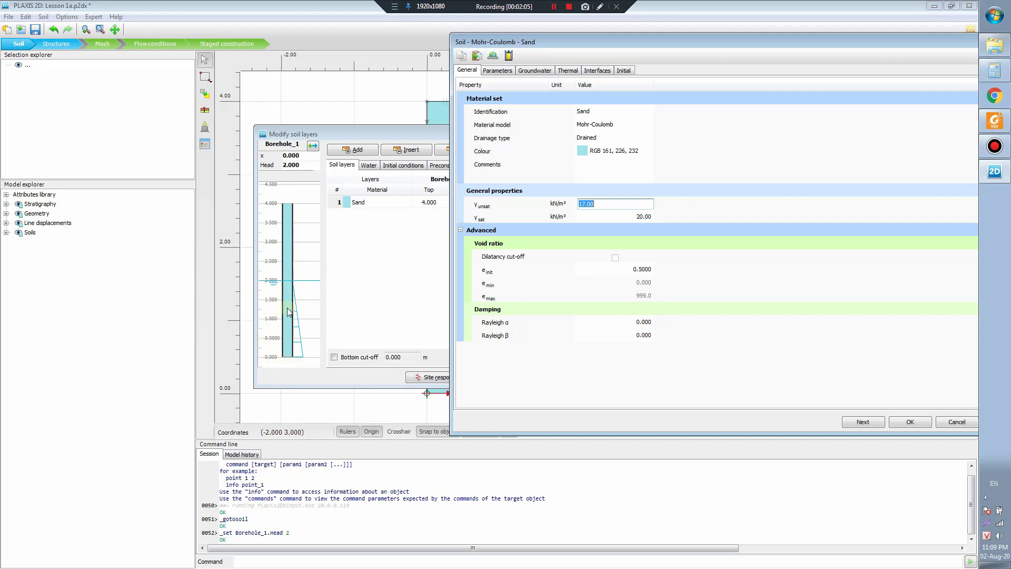
left_click(627, 216)
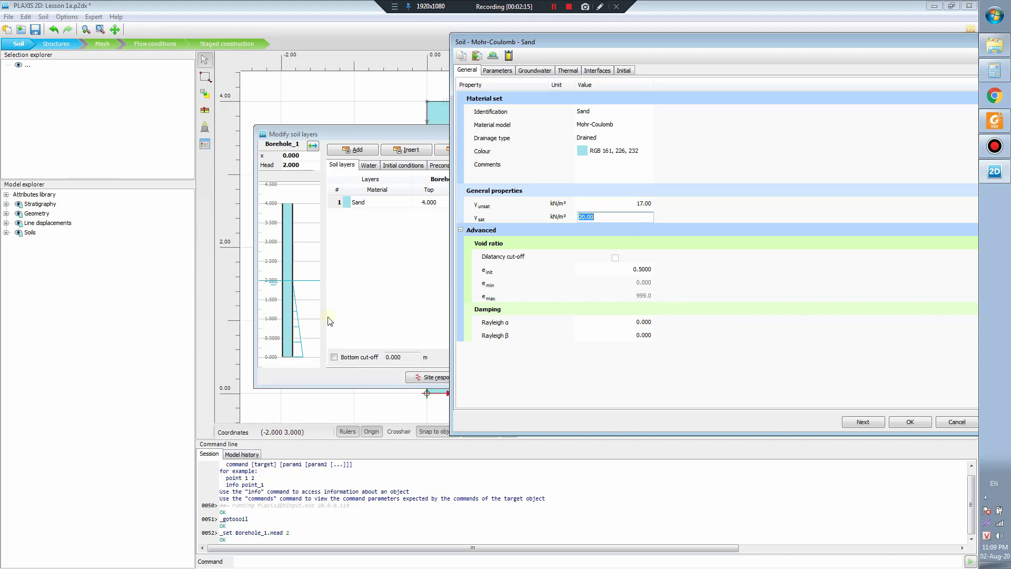
left_click(633, 206)
left_click(615, 215)
Step: On Sand's Initial tab, inspect the automatic K0 values: K0,x and K0,z both 0.5000
left_click(623, 71)
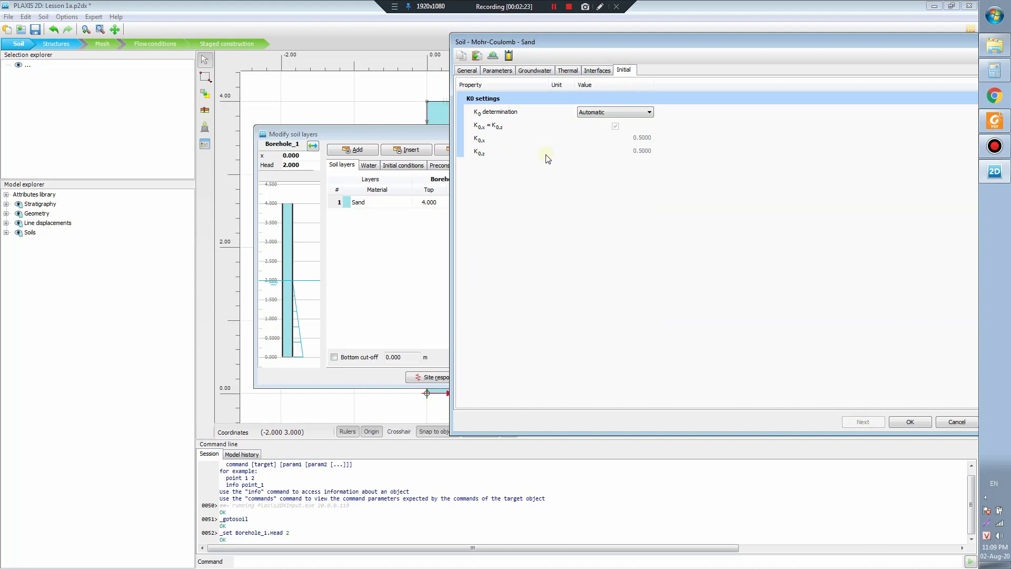
left_click(479, 141)
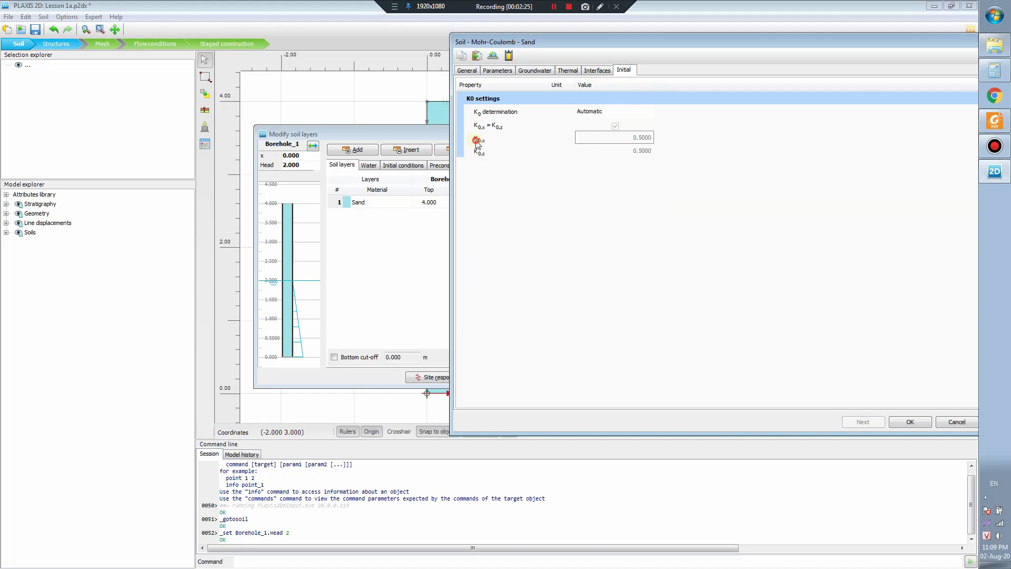
left_click(631, 138)
left_click(632, 148)
left_click(637, 142)
left_click(574, 141)
left_click(642, 152)
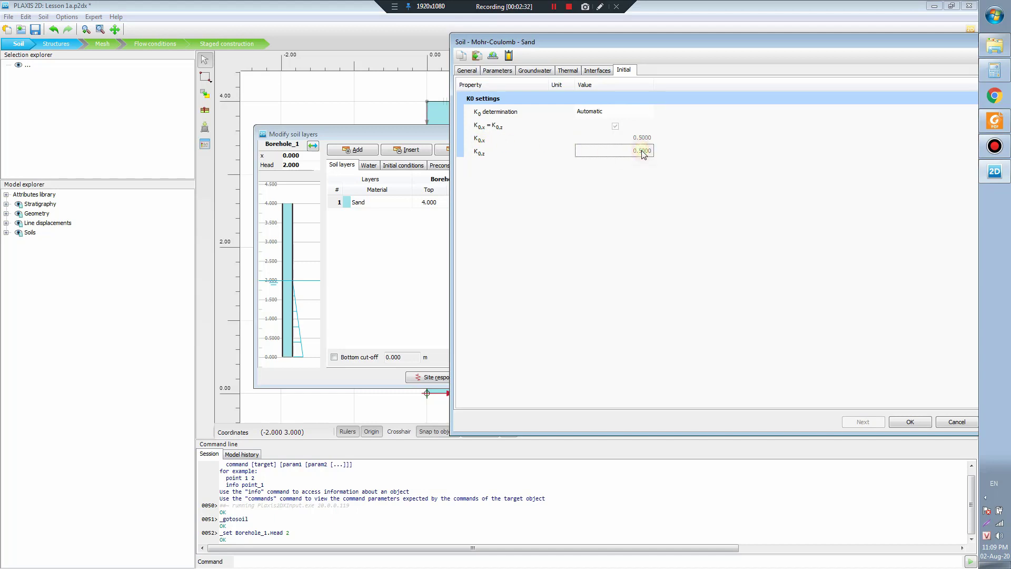
left_click(490, 141)
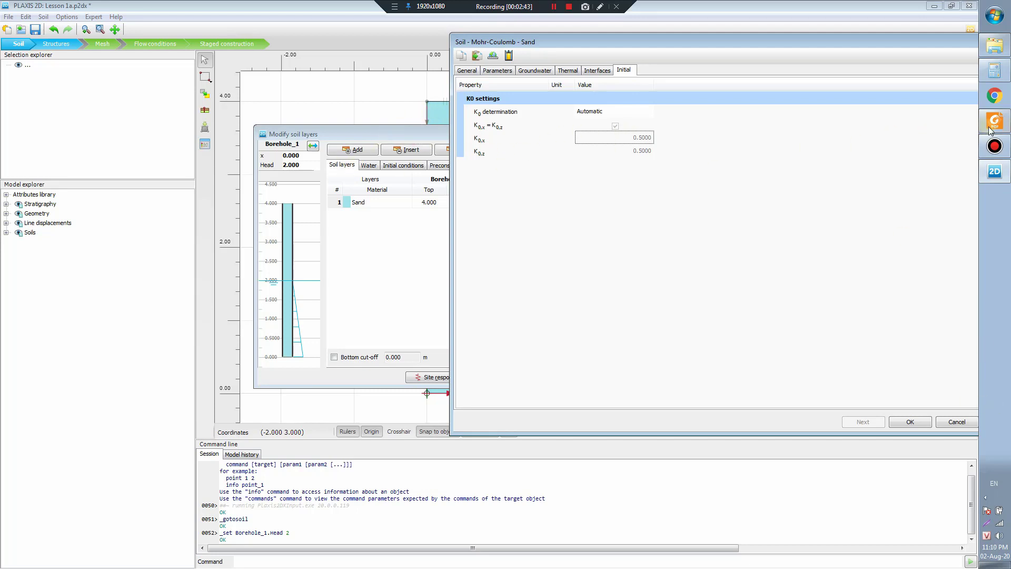
Step: Sketch a soil element box with red stress arrows and σ labels beside the K0 settings
left_click(599, 7)
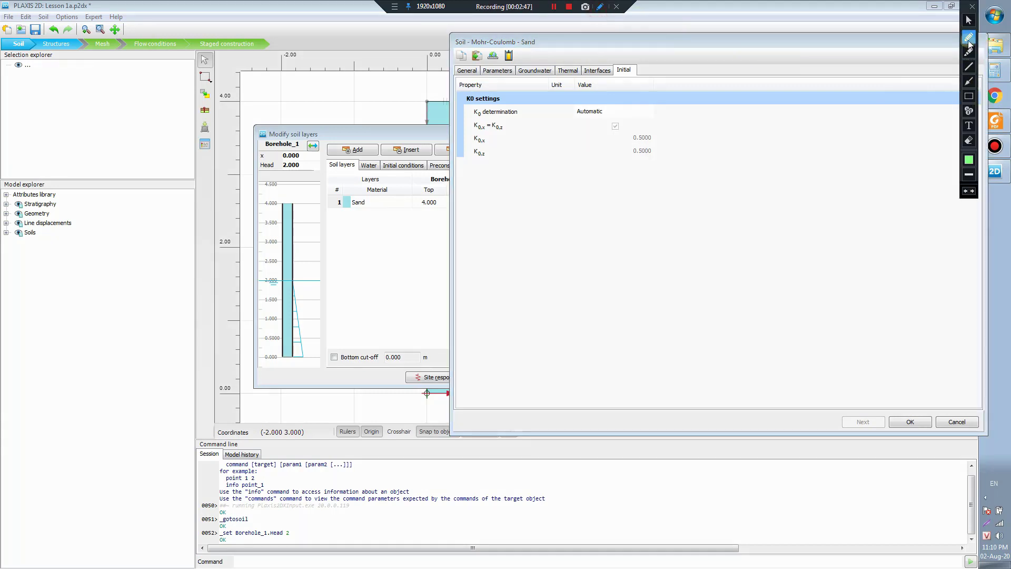
mouse_move(574, 301)
left_mouse_down()
mouse_move(573, 277)
mouse_move(605, 285)
mouse_move(601, 298)
mouse_move(582, 299)
mouse_move(575, 282)
mouse_move(601, 261)
mouse_move(615, 261)
mouse_move(603, 278)
mouse_move(615, 261)
mouse_move(619, 288)
mouse_move(610, 294)
left_mouse_up()
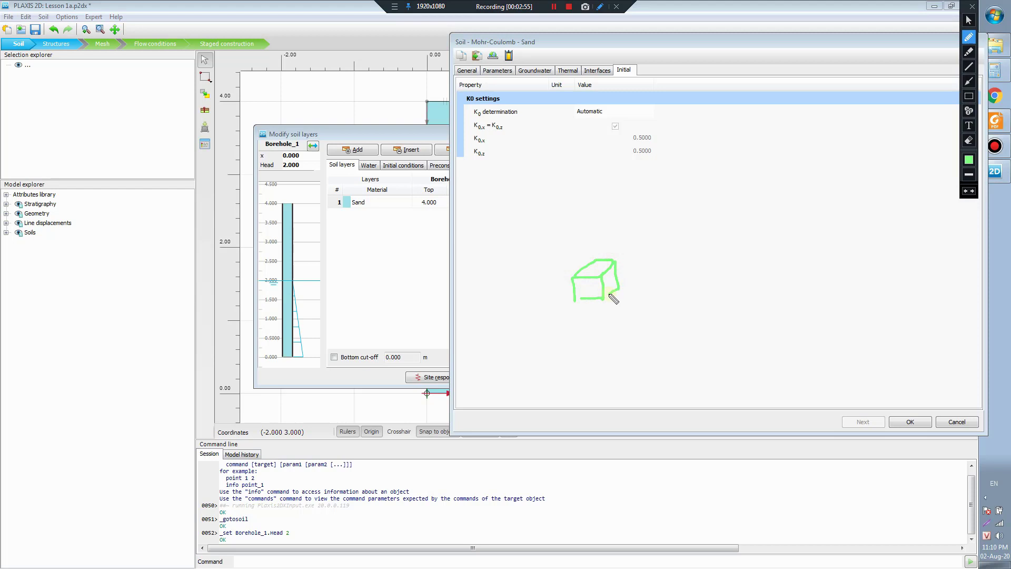
left_click(969, 81)
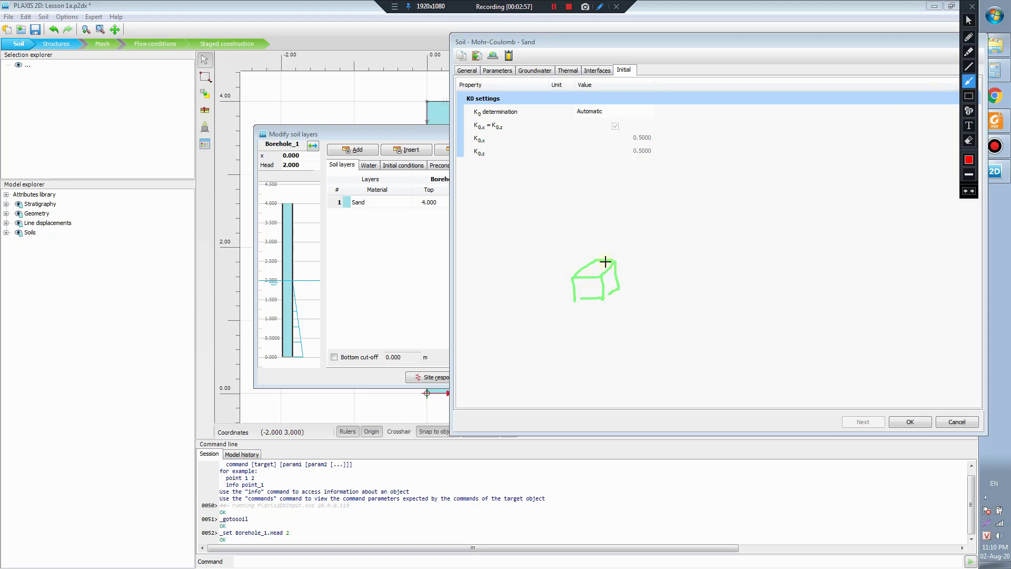
left_click_drag(591, 232, 592, 264)
left_click_drag(550, 309, 581, 287)
left_click_drag(664, 272, 613, 279)
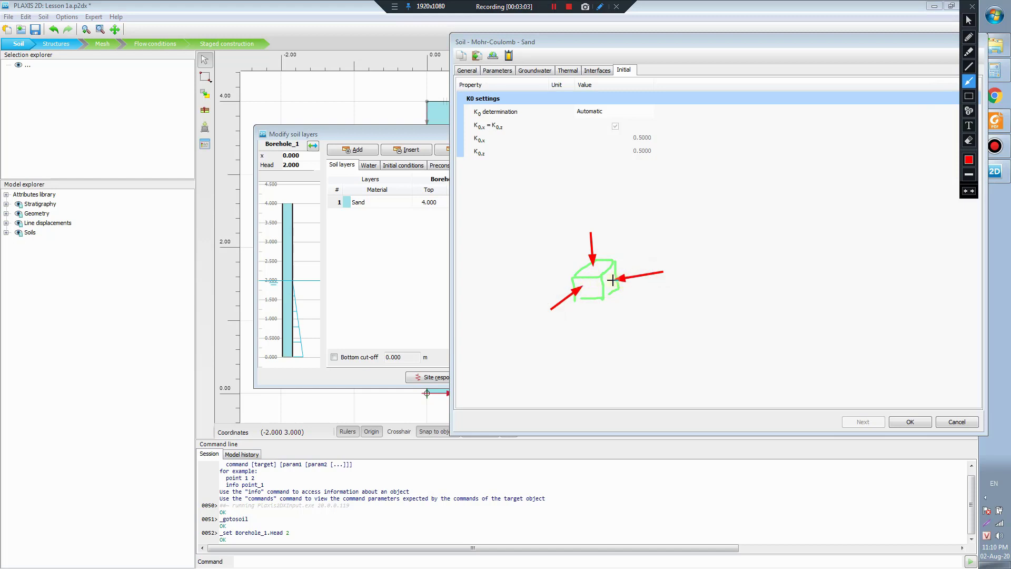
left_click(969, 159)
left_click(969, 37)
mouse_move(603, 222)
left_mouse_down()
mouse_move(600, 233)
mouse_move(610, 214)
mouse_move(616, 232)
left_mouse_up()
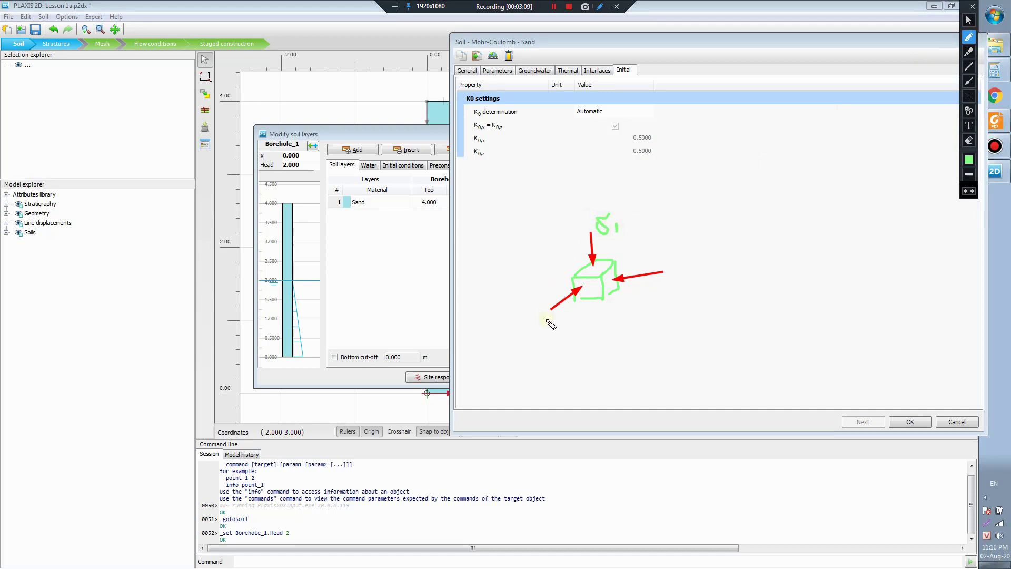
mouse_move(535, 314)
left_mouse_down()
mouse_move(537, 326)
mouse_move(546, 310)
mouse_move(563, 330)
left_mouse_up()
mouse_move(677, 266)
left_mouse_down()
mouse_move(668, 275)
mouse_move(680, 258)
mouse_move(694, 290)
left_mouse_up()
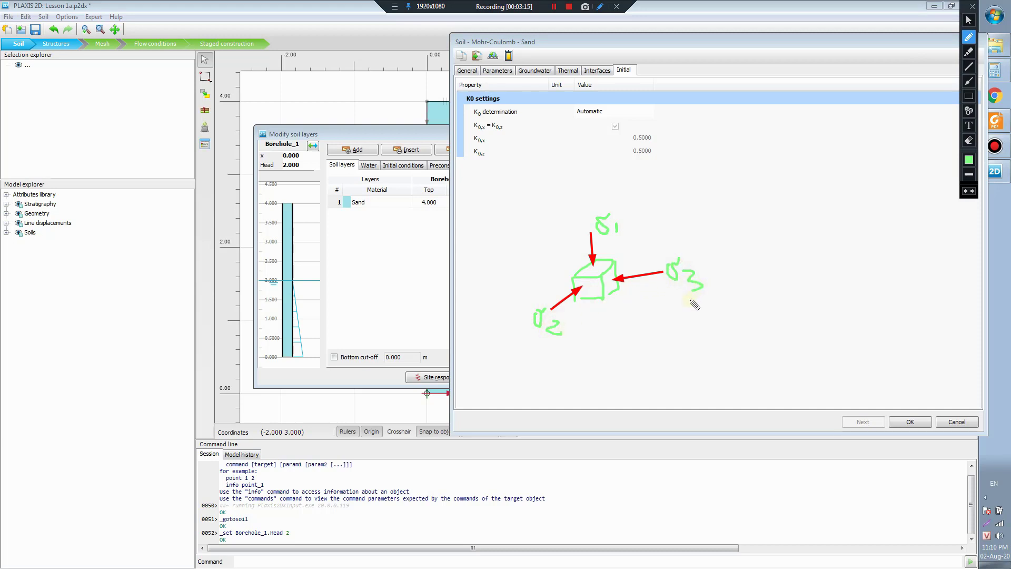
Step: Write σ2 = σ3 = σ1 × K0 under the cube and circle the K0 term
mouse_move(642, 327)
left_mouse_down()
mouse_move(632, 327)
mouse_move(640, 324)
mouse_move(655, 345)
mouse_move(666, 328)
left_mouse_up()
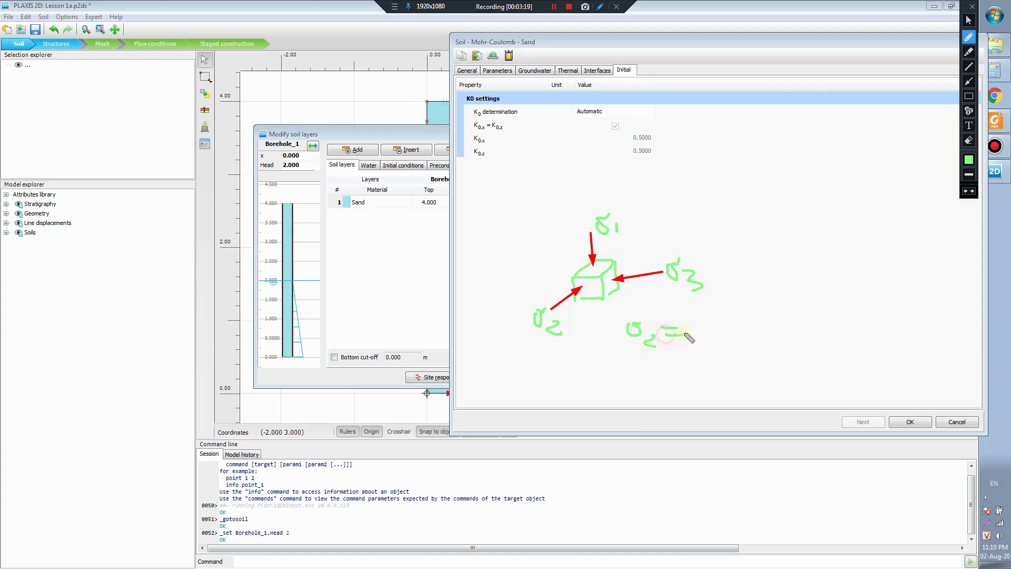
mouse_move(689, 337)
left_mouse_down()
mouse_move(711, 324)
mouse_move(707, 334)
mouse_move(726, 341)
mouse_move(752, 328)
mouse_move(749, 339)
mouse_move(783, 322)
mouse_move(788, 348)
mouse_move(829, 330)
mouse_move(842, 344)
mouse_move(857, 328)
left_mouse_up()
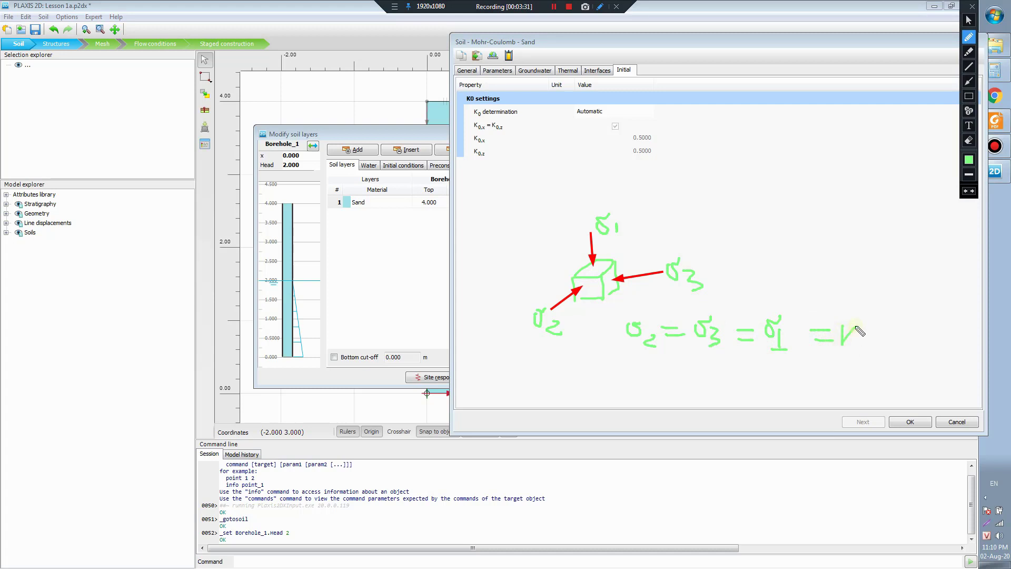
key("ctrl+z")
mouse_move(794, 324)
left_mouse_down()
mouse_move(830, 326)
mouse_move(819, 332)
mouse_move(846, 340)
left_mouse_up()
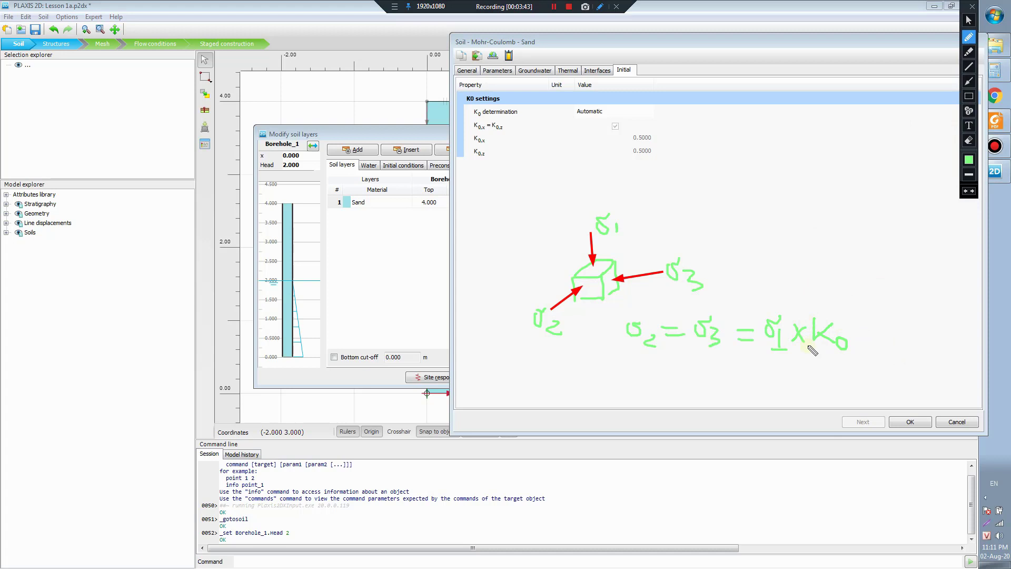
mouse_move(848, 309)
left_mouse_down()
mouse_move(826, 310)
mouse_move(806, 330)
mouse_move(813, 347)
mouse_move(841, 355)
mouse_move(846, 312)
left_mouse_up()
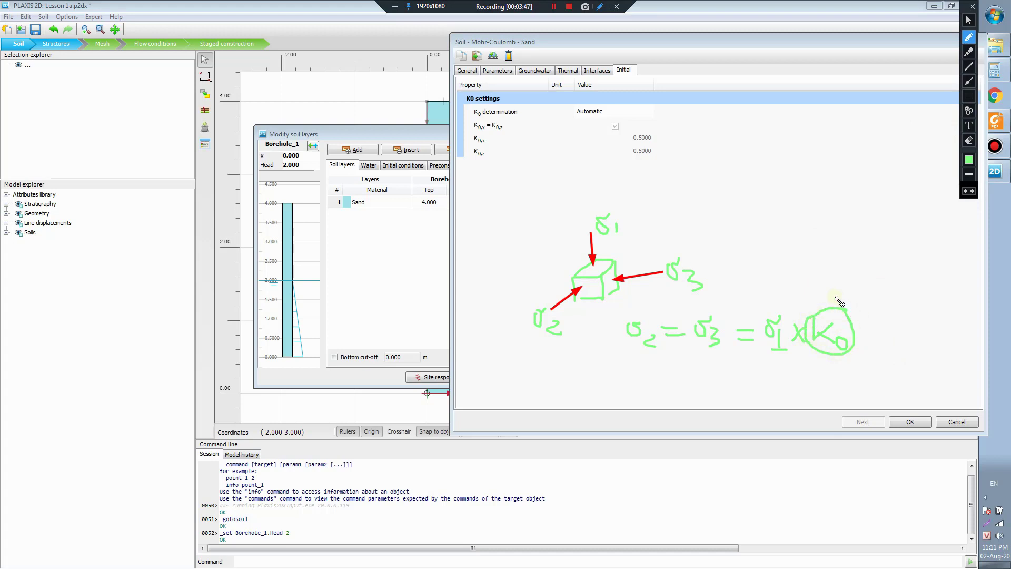
mouse_move(735, 192)
left_mouse_down()
mouse_move(732, 219)
mouse_move(752, 193)
mouse_move(754, 217)
mouse_move(766, 217)
mouse_move(756, 212)
mouse_move(788, 207)
mouse_move(811, 188)
mouse_move(812, 210)
mouse_move(851, 191)
mouse_move(850, 210)
mouse_move(886, 192)
mouse_move(890, 224)
left_mouse_up()
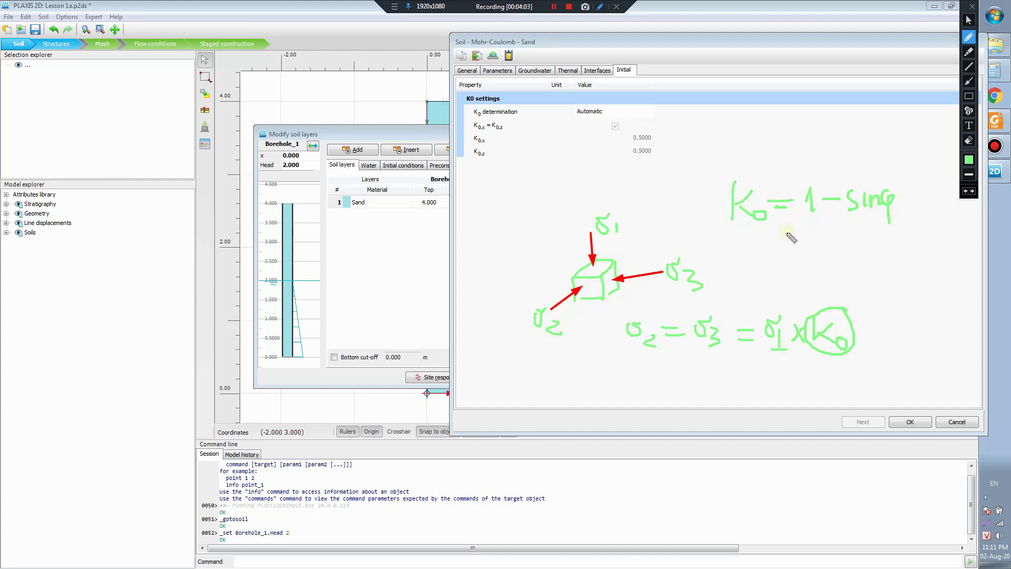
Step: Continue the handwritten derivation: K0 = 1 − sin30° = 0.5
mouse_move(769, 232)
left_mouse_down()
mouse_move(797, 227)
mouse_move(854, 237)
mouse_move(845, 241)
mouse_move(873, 236)
mouse_move(863, 224)
mouse_move(904, 224)
left_mouse_up()
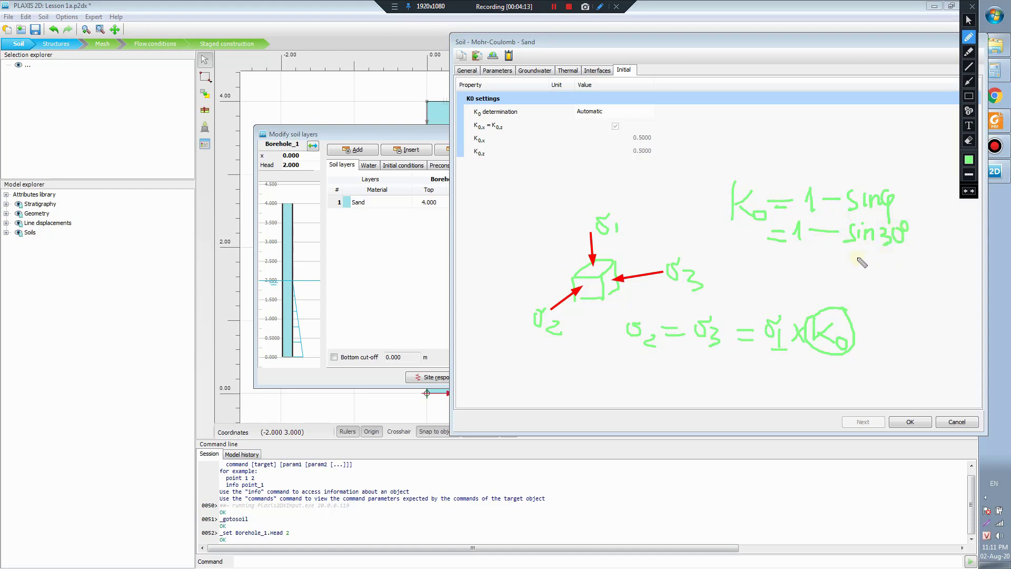
mouse_move(823, 260)
left_mouse_down()
mouse_move(853, 271)
mouse_move(898, 257)
mouse_move(908, 269)
mouse_move(892, 272)
mouse_move(898, 256)
mouse_move(921, 254)
left_mouse_up()
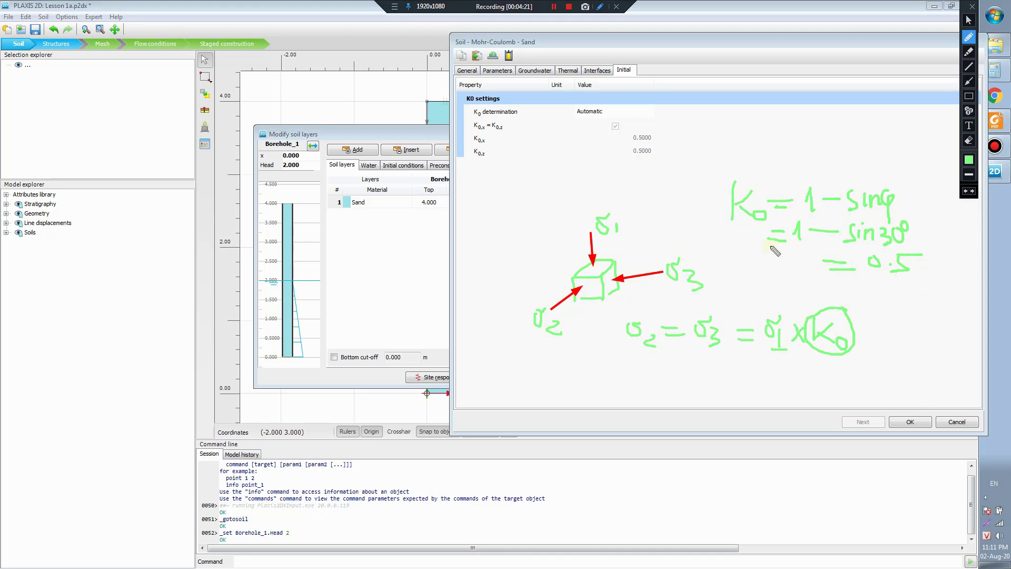
Step: Clear the sketch, check Sand's φ' of 30.00 and K0,z of 0.5000, then cancel the dialog
key("Escape")
left_click(498, 70)
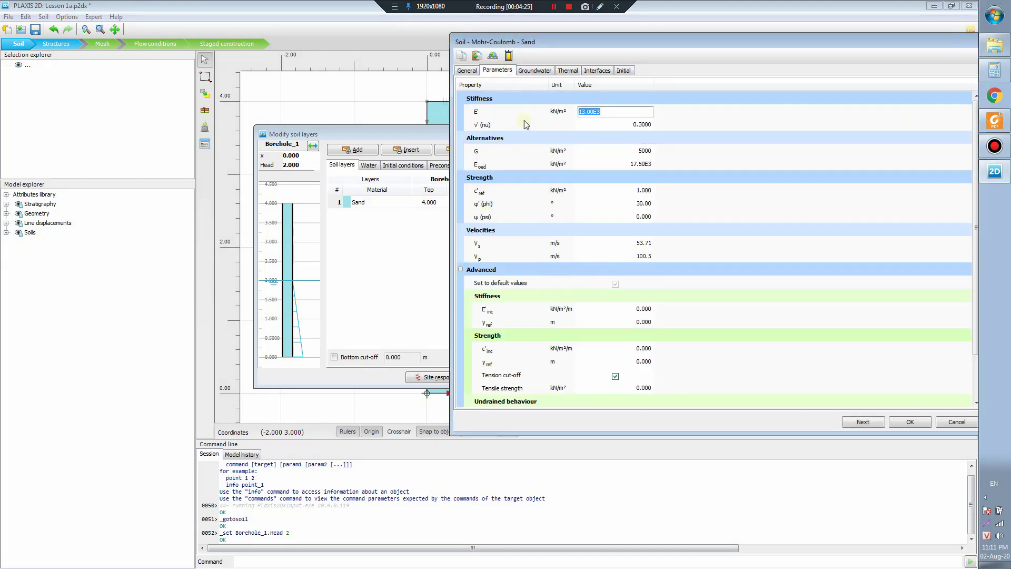
left_click(643, 204)
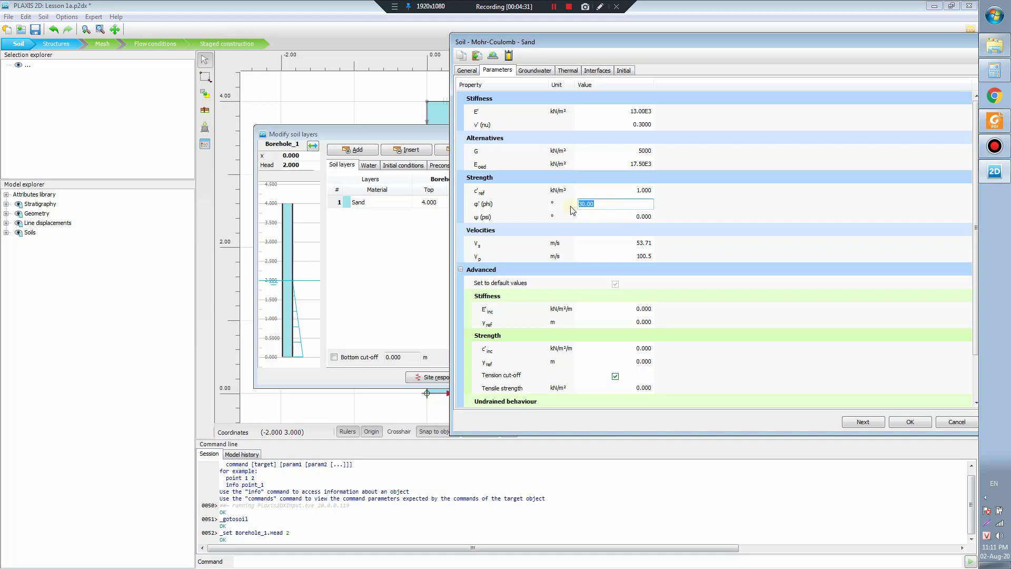
left_click(623, 70)
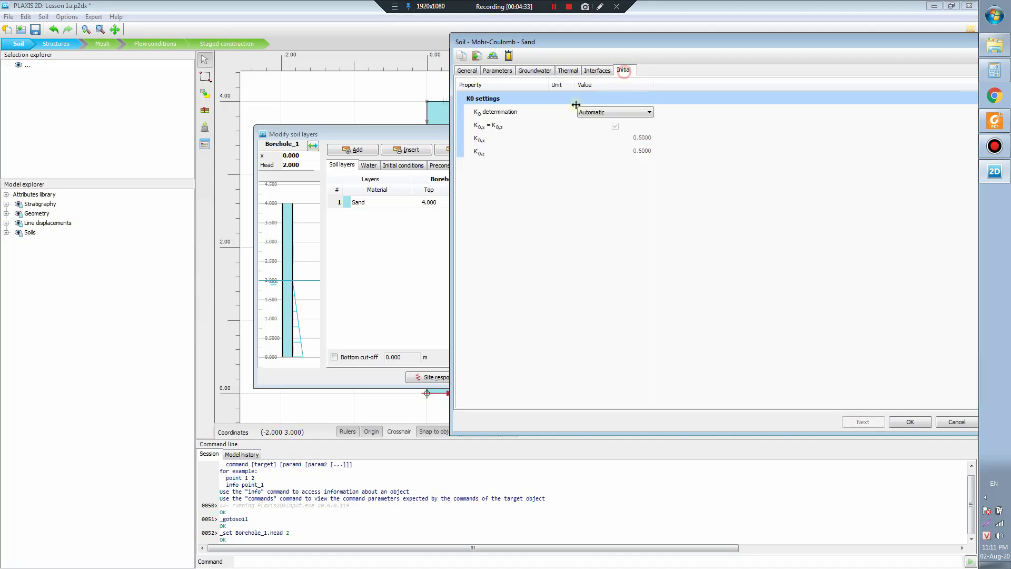
left_click(639, 151)
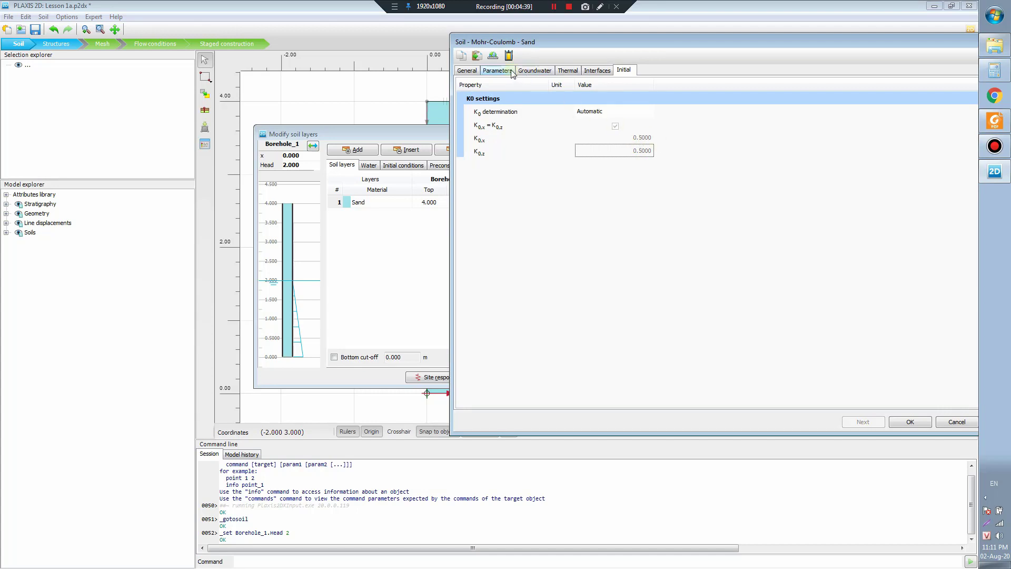
left_click(503, 71)
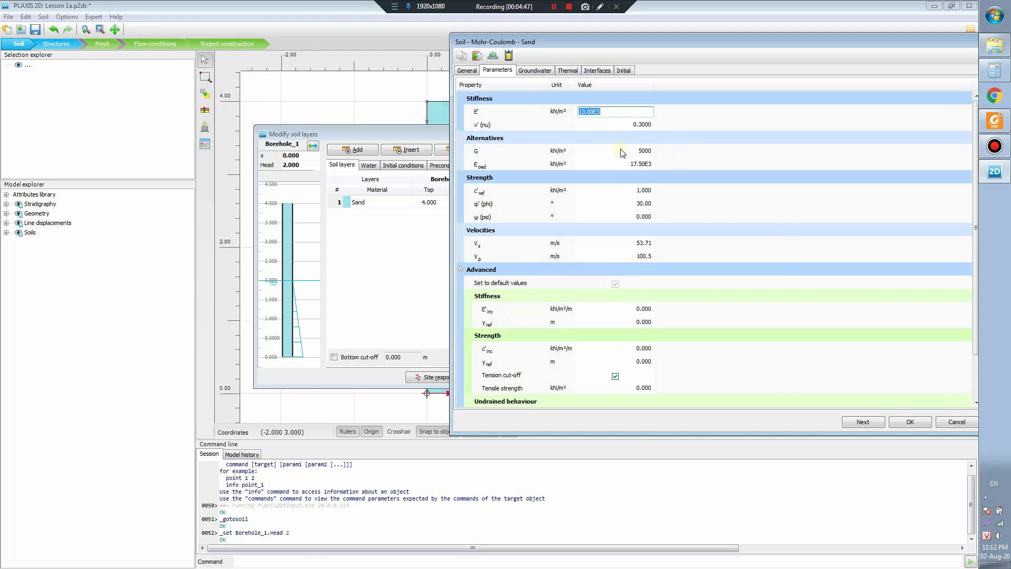
left_click(962, 428)
Step: Close the material sets and soil layers windows and zoom in on the footing load
left_click(665, 372)
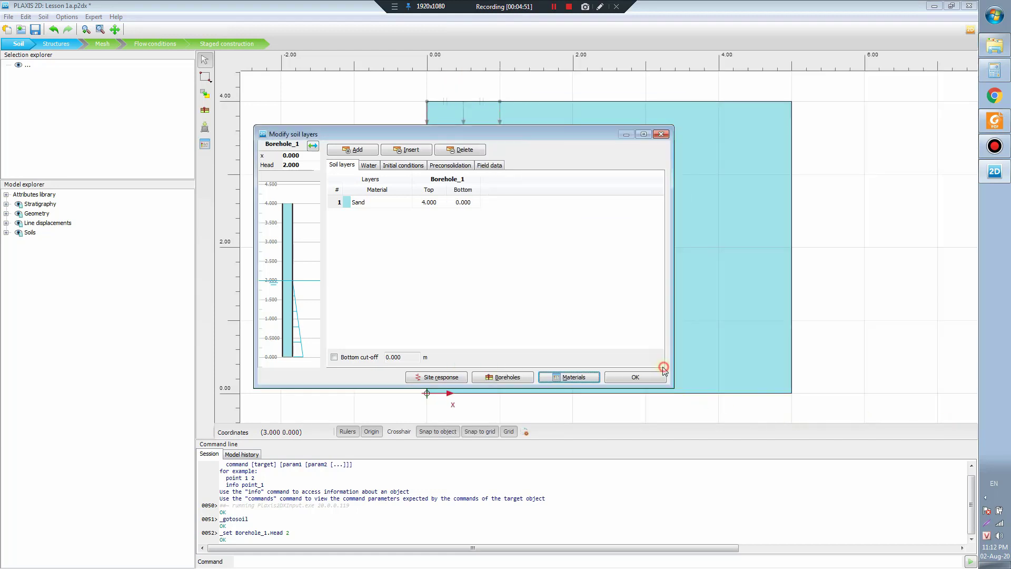
left_click(635, 379)
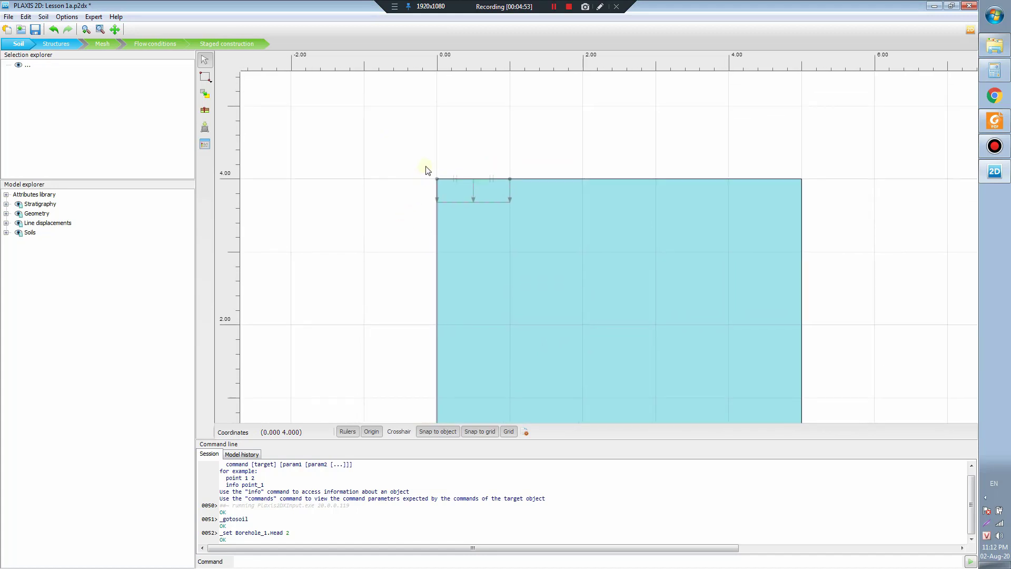
scroll(427, 169, "up", 2)
scroll(454, 165, "up", 1)
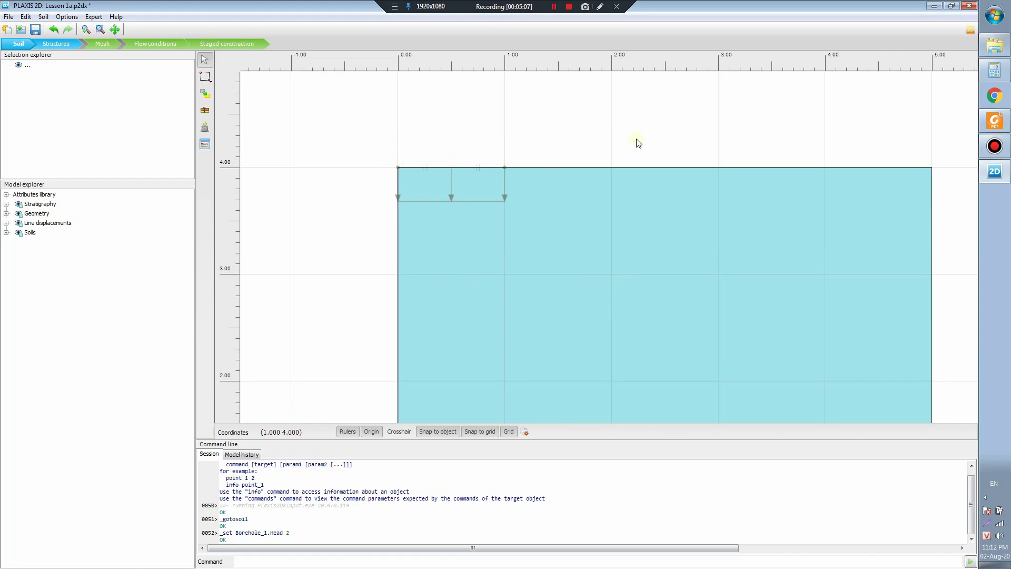
Step: Underline the 1 m loaded strip at the soil's top-left, then clear it and recentre the view
left_click(600, 6)
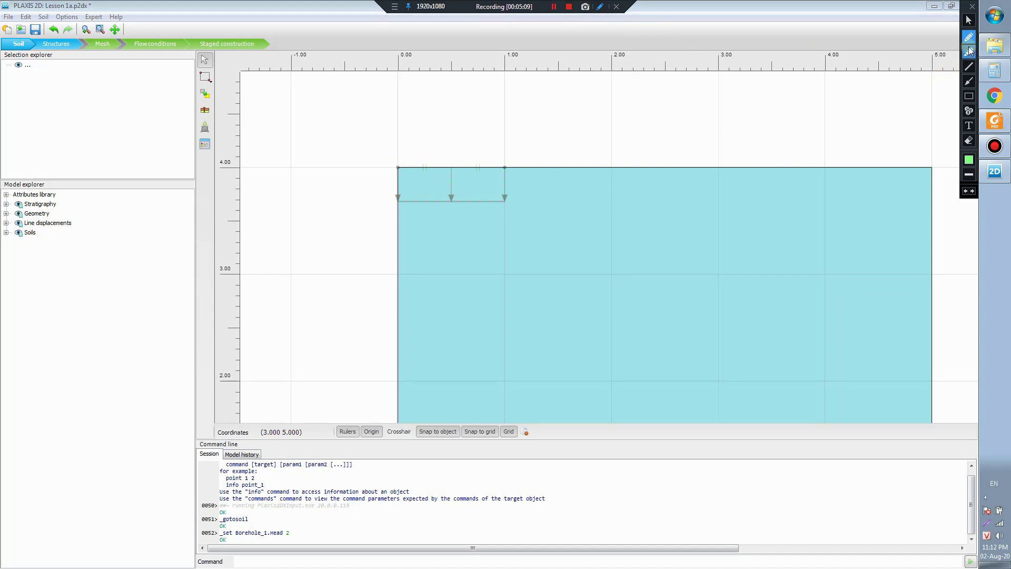
mouse_move(398, 166)
left_mouse_down()
mouse_move(504, 169)
mouse_move(396, 163)
left_mouse_up()
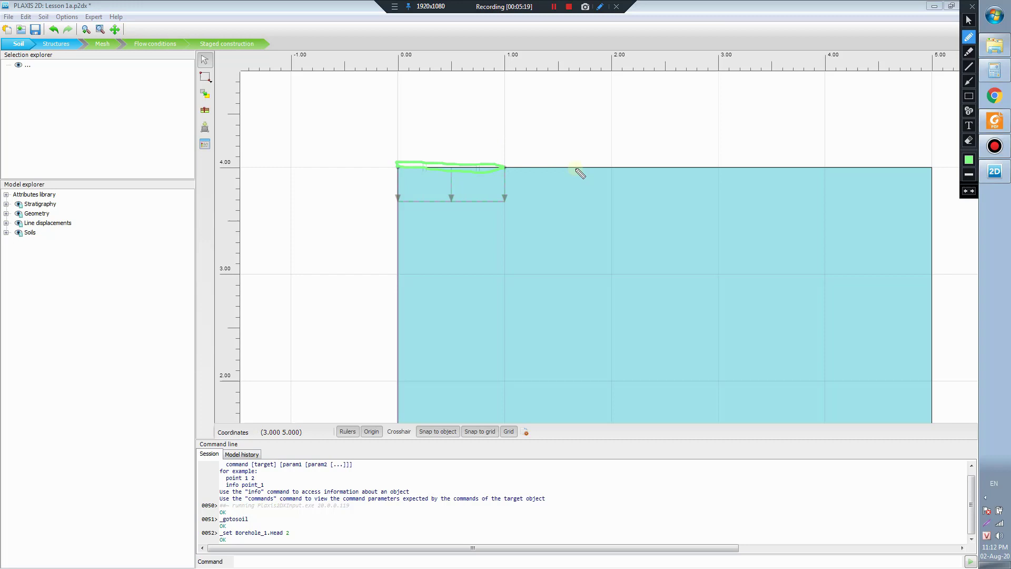
key("Escape")
mouse_move(527, 156)
left_mouse_down()
mouse_move(558, 212)
mouse_move(507, 258)
mouse_move(543, 201)
left_mouse_up()
left_click_drag(737, 152, 735, 122)
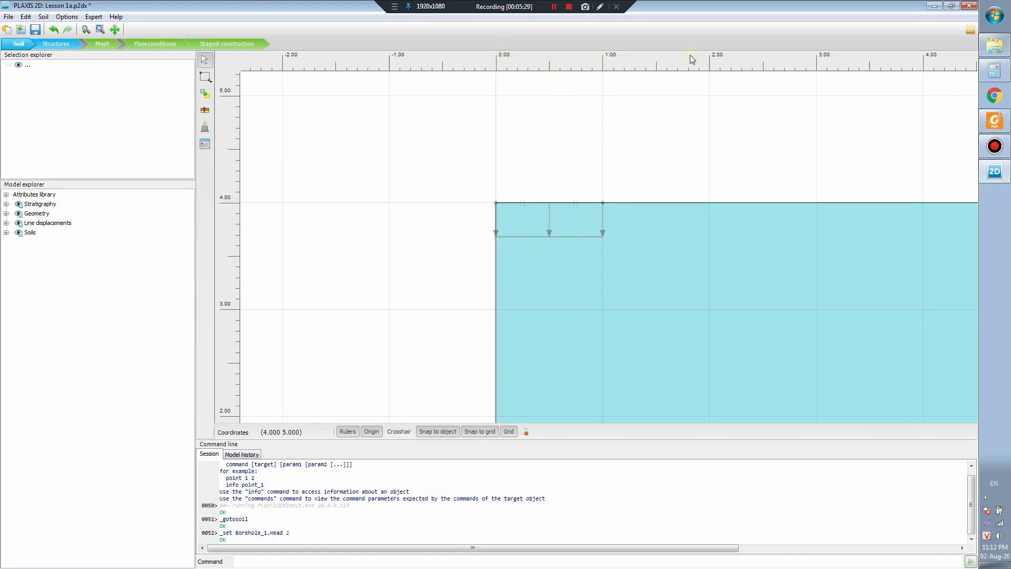
left_click(601, 8)
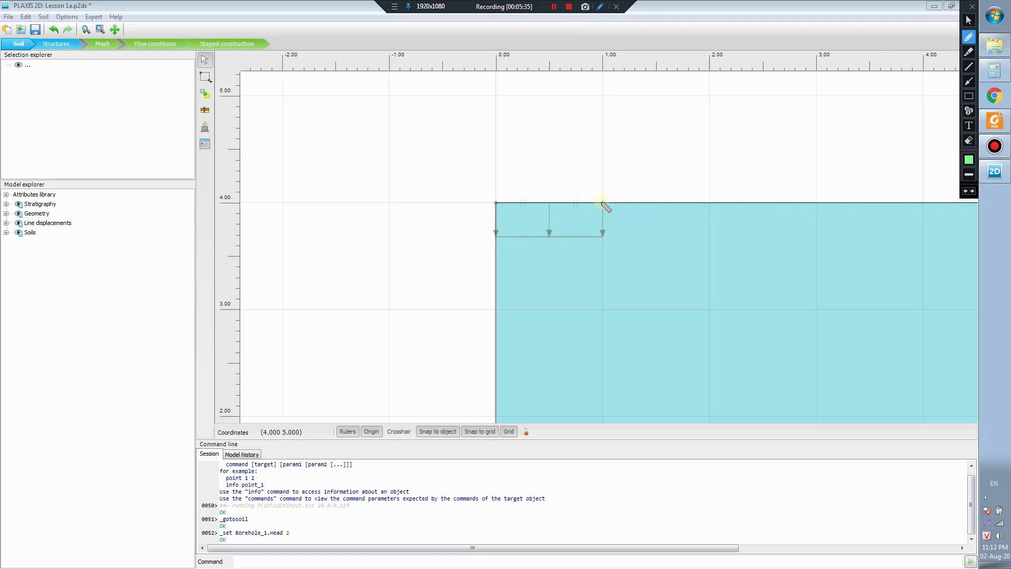
mouse_move(603, 202)
left_mouse_down()
mouse_move(593, 159)
mouse_move(570, 145)
mouse_move(518, 124)
mouse_move(455, 120)
mouse_move(423, 128)
mouse_move(392, 162)
mouse_move(382, 195)
mouse_move(407, 263)
mouse_move(470, 290)
mouse_move(569, 269)
mouse_move(612, 217)
left_mouse_up()
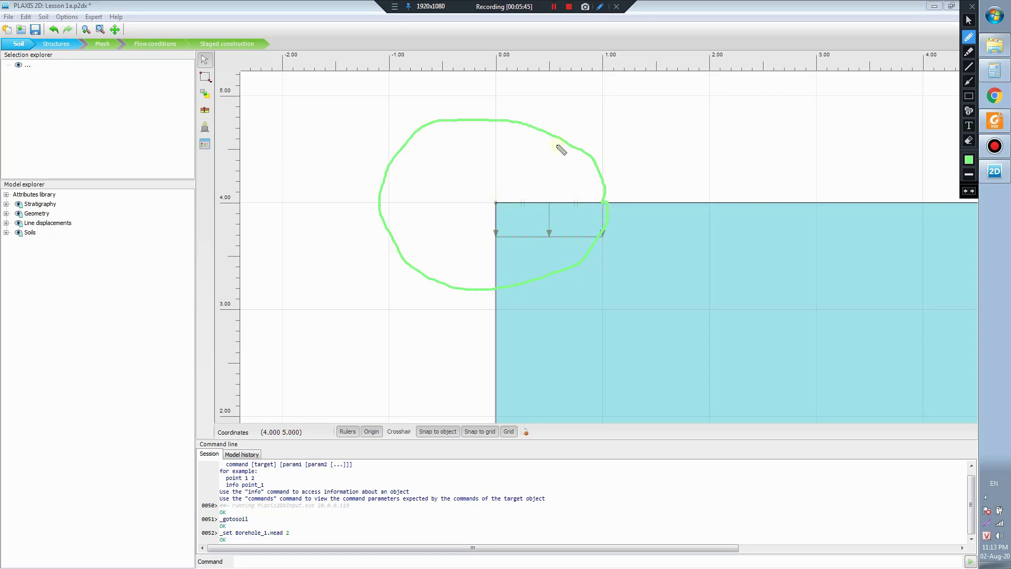
left_click_drag(497, 202, 592, 153)
left_click_drag(517, 172, 550, 153)
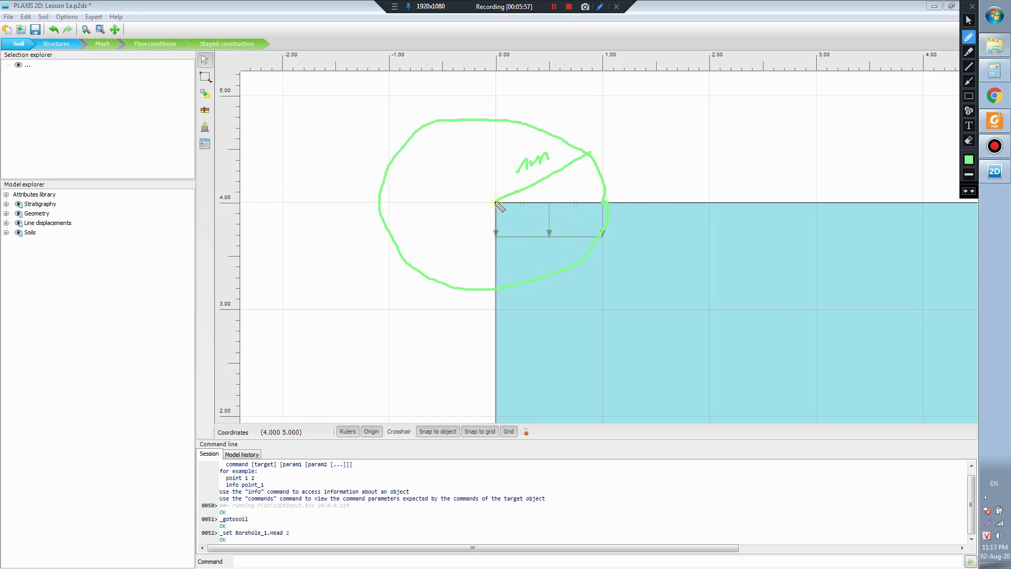
left_click_drag(497, 203, 604, 204)
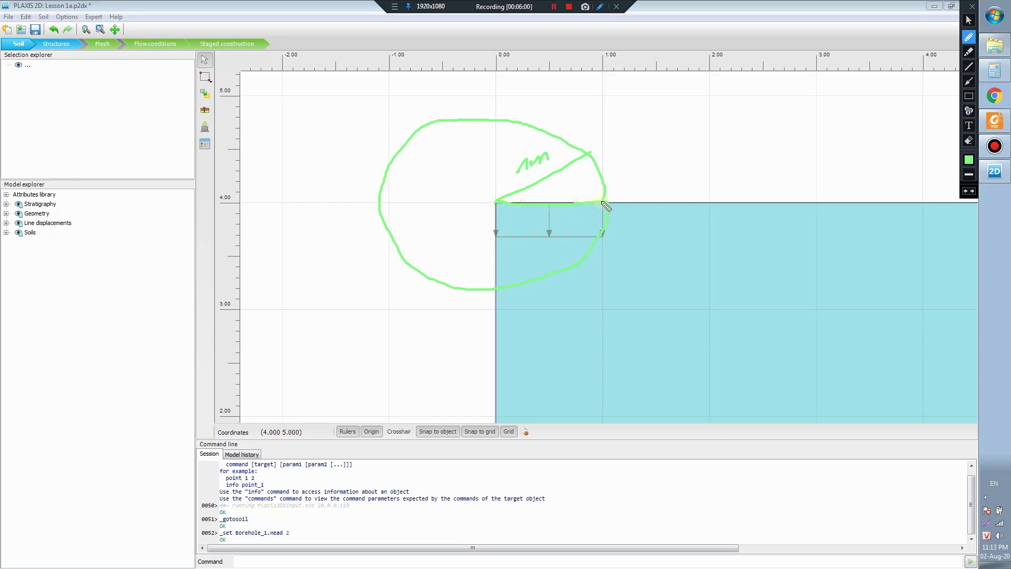
left_click(548, 177)
left_click_drag(548, 177, 550, 202)
mouse_move(548, 194)
left_mouse_down()
mouse_move(639, 165)
mouse_move(637, 178)
left_mouse_up()
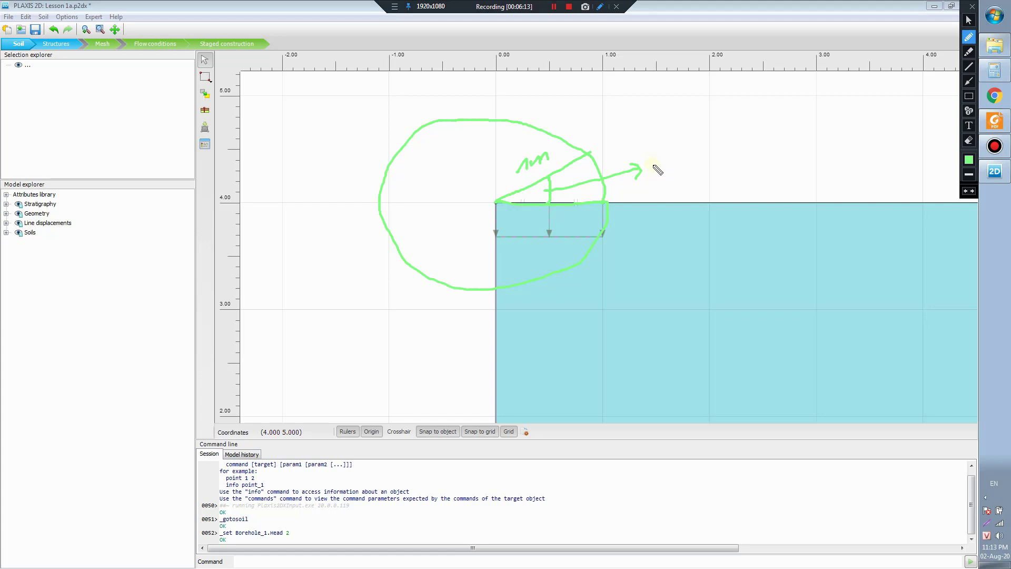
mouse_move(661, 151)
left_mouse_down()
mouse_move(685, 153)
mouse_move(680, 164)
mouse_move(675, 154)
mouse_move(706, 165)
left_mouse_up()
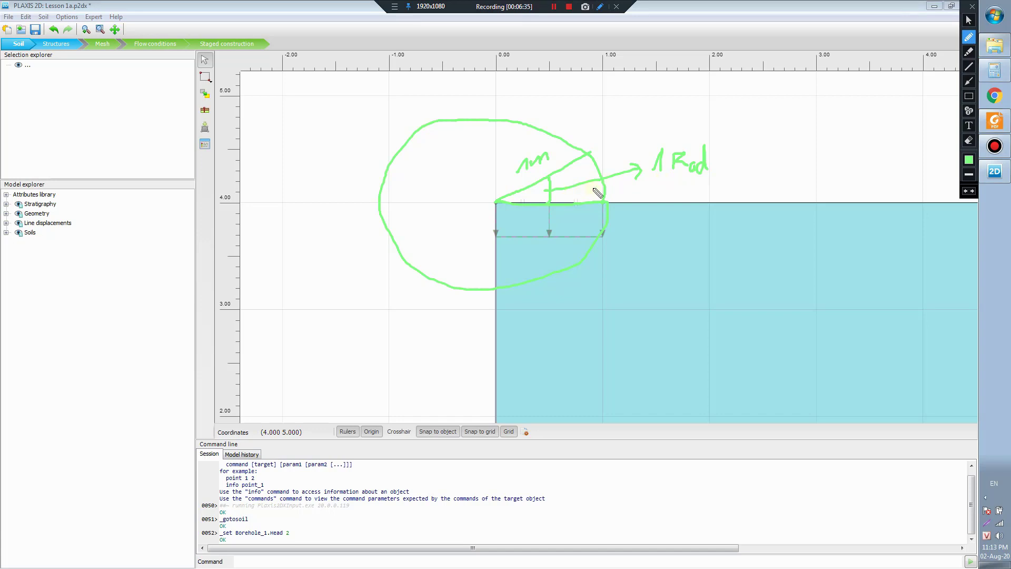
key("Escape")
left_click_drag(567, 190, 337, 144)
Step: Recentre the model, sketch the loaded ground surface with an 'equals 1' note, then erase it
scroll(337, 145, "down", 1)
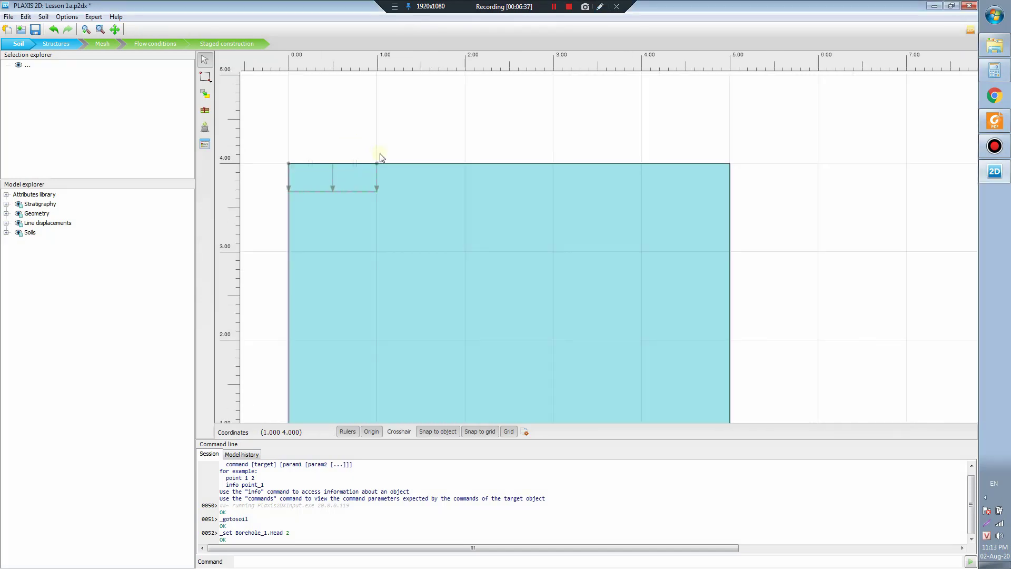
mouse_move(314, 178)
left_mouse_down()
mouse_move(418, 132)
mouse_move(510, 162)
left_mouse_up()
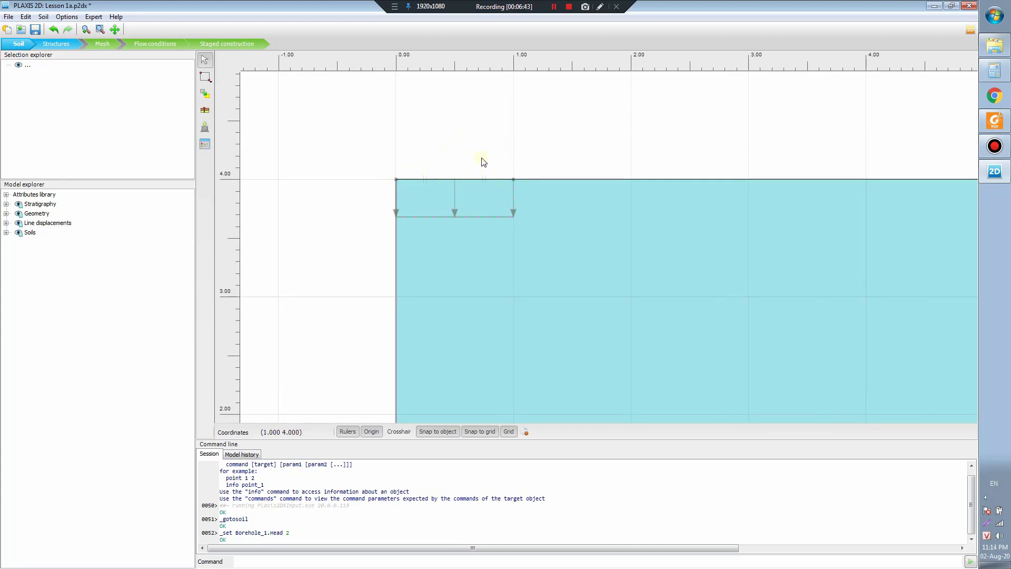
left_click(600, 6)
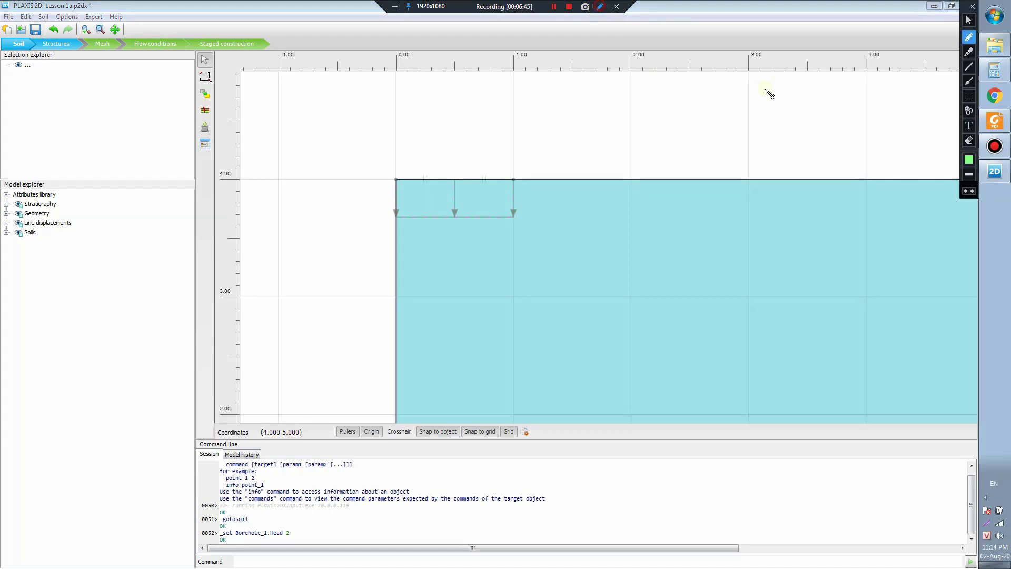
left_click(970, 38)
mouse_move(398, 180)
left_mouse_down()
mouse_move(549, 157)
mouse_move(538, 177)
mouse_move(533, 170)
mouse_move(564, 163)
mouse_move(682, 167)
mouse_move(683, 155)
mouse_move(685, 167)
left_mouse_up()
left_click(647, 152)
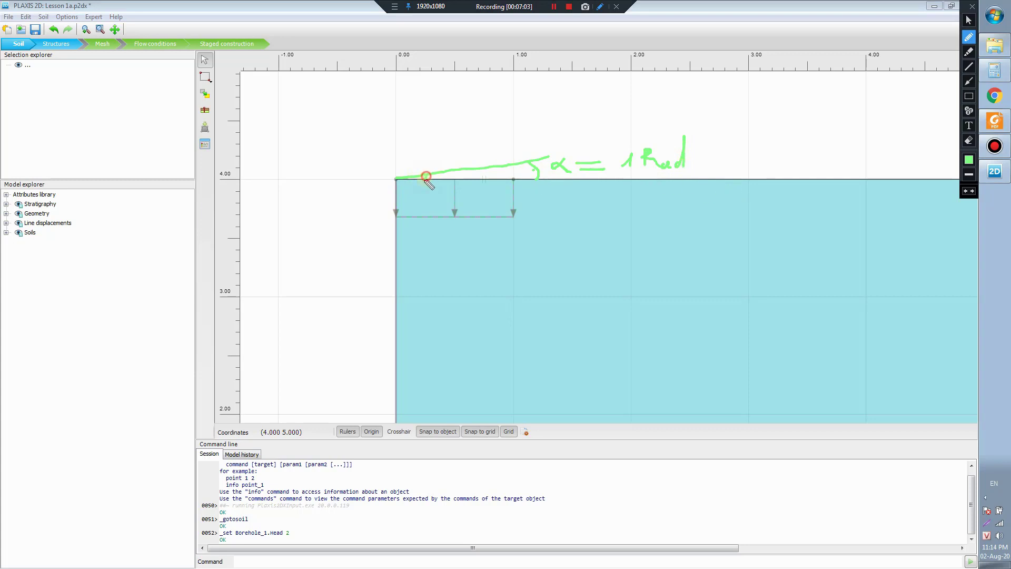
left_click_drag(423, 181, 429, 174)
mouse_move(447, 180)
left_mouse_down()
mouse_move(478, 169)
mouse_move(530, 182)
left_mouse_up()
key("Escape")
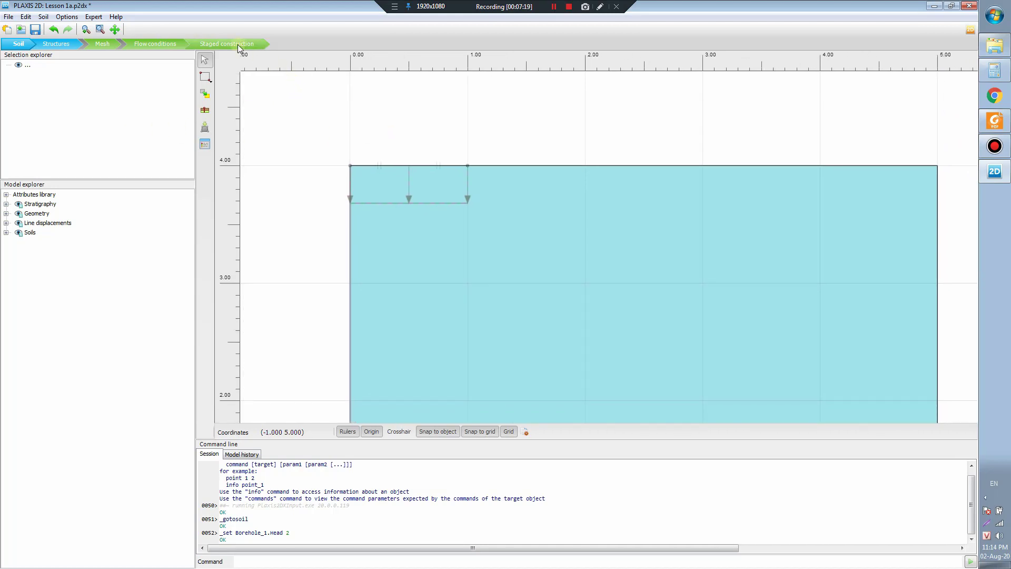
Step: Make Footing [Phase_1] current and open its Phases settings showing reached force Y of -93.56 kN
left_click(217, 45)
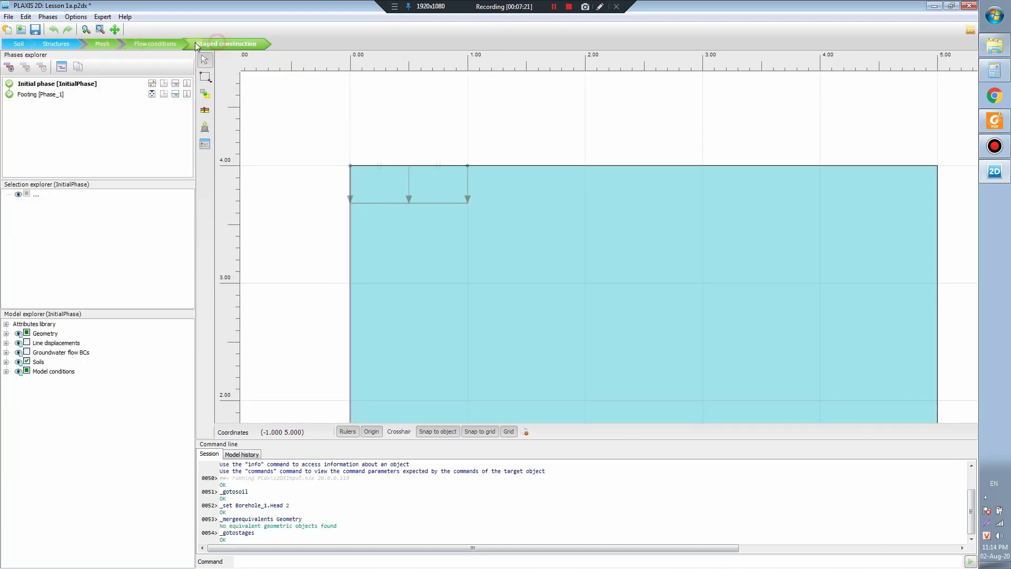
left_click(51, 97)
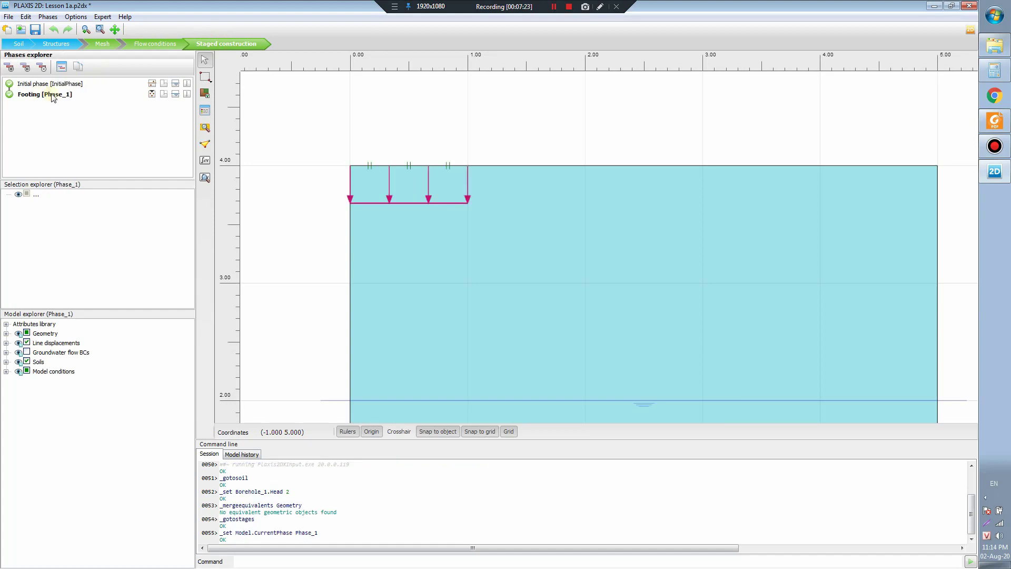
double_click(52, 96)
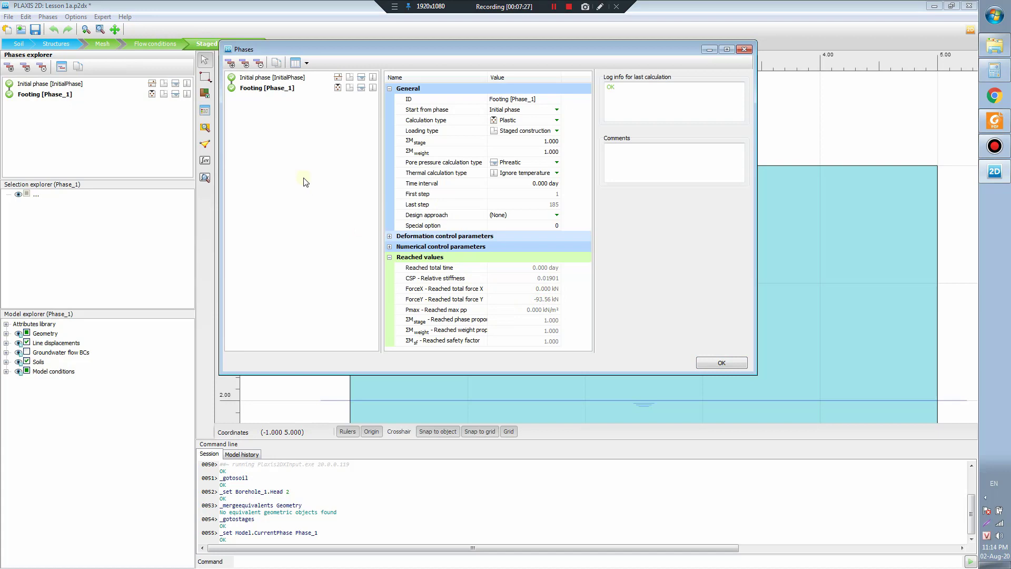
left_click_drag(393, 53, 408, 78)
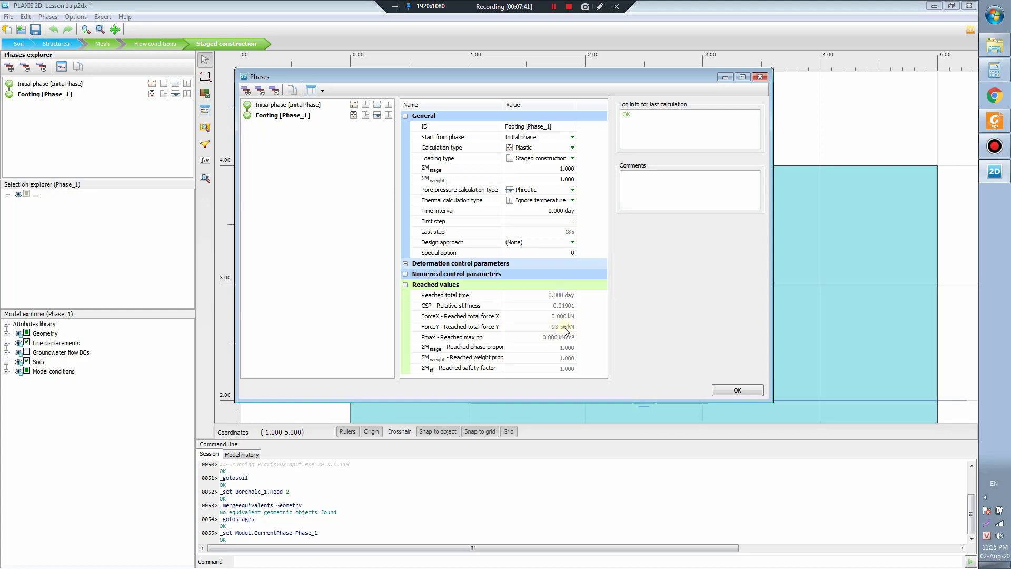
left_click(994, 70)
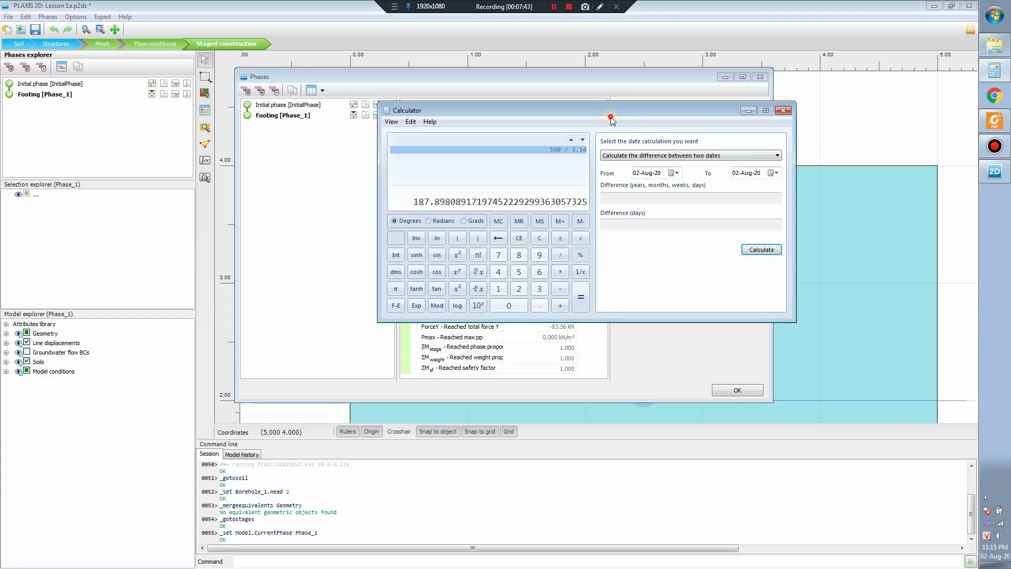
Step: Compute 93.56 × 2 × 3.14 = 587.5568 in Windows Calculator, then close it
left_click_drag(612, 120, 541, 85)
key("Escape")
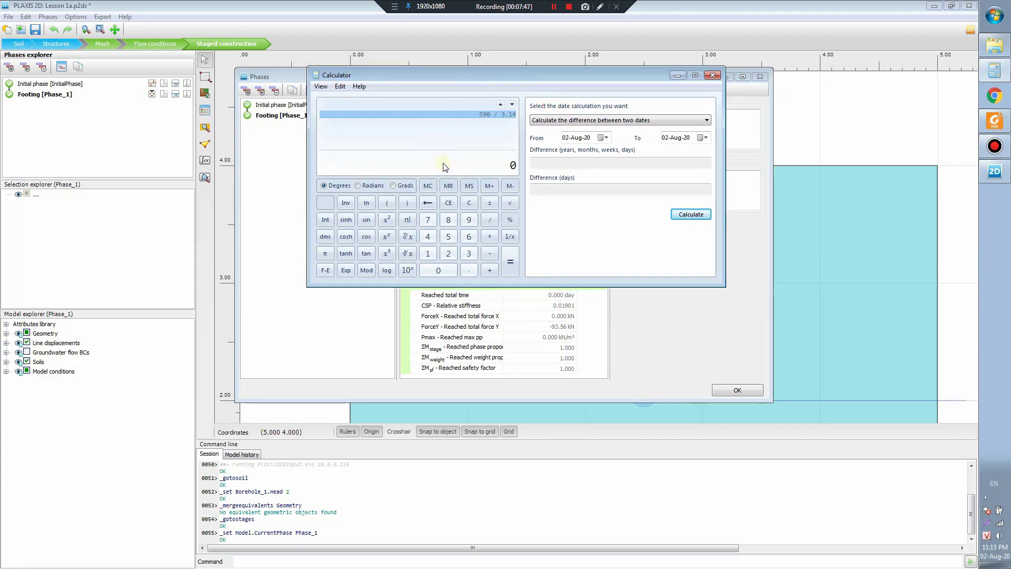
type("93.56 * 2 * ")
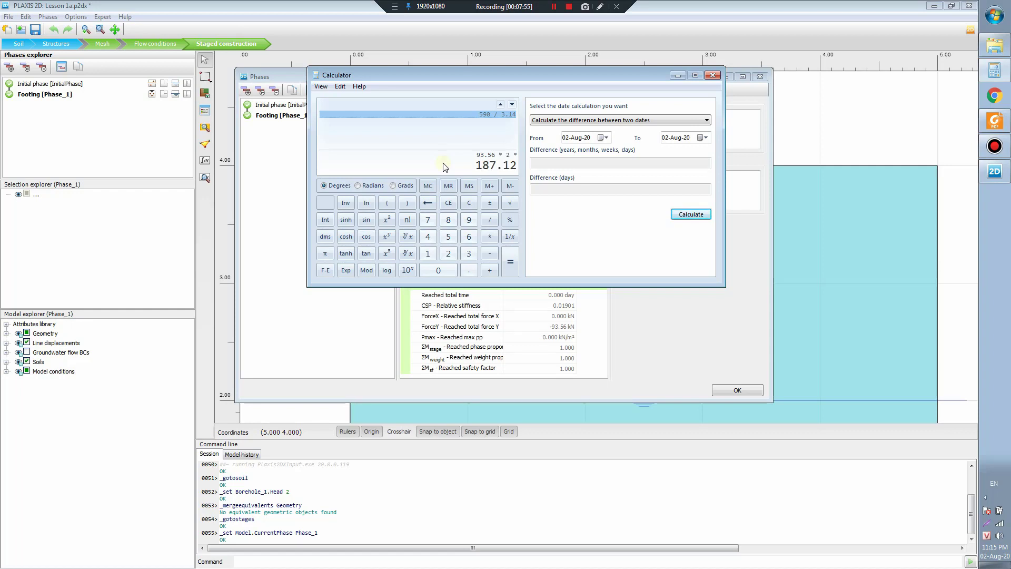
type("3.14")
key("Return")
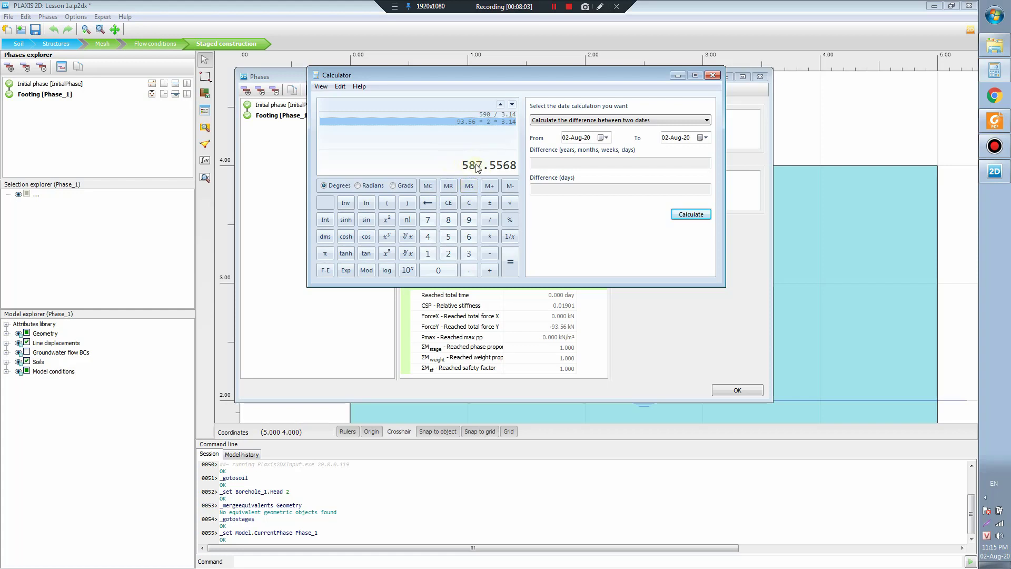
left_click(713, 75)
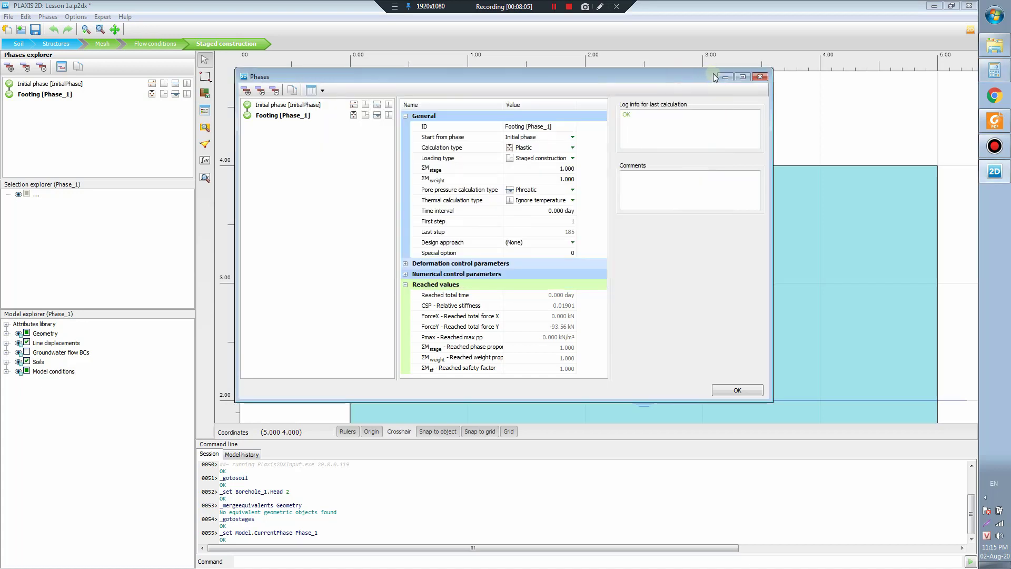
Step: Minimize the phase settings and mark the footing load with a green circle and a red downward arrow
left_click(725, 82)
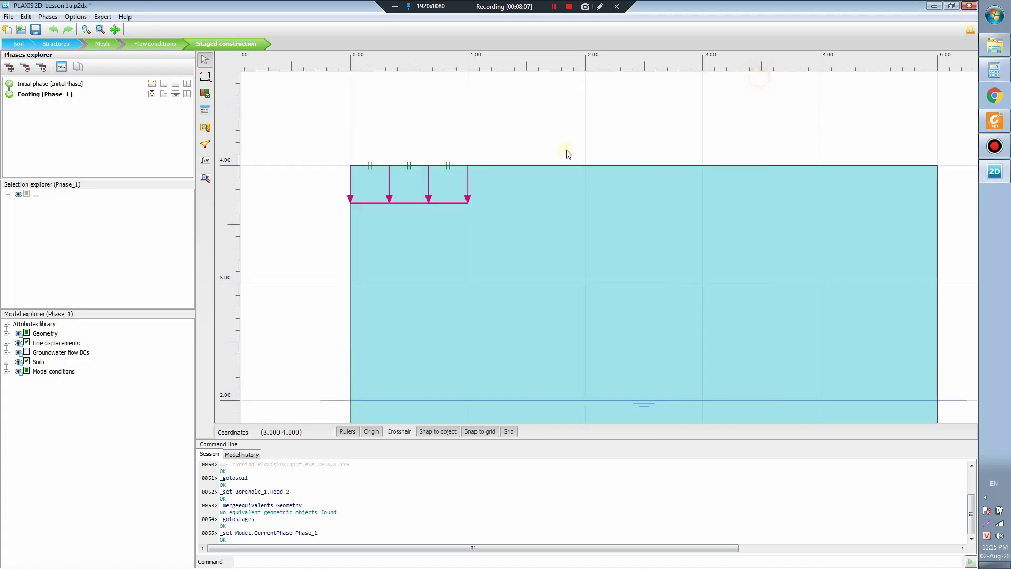
left_click_drag(453, 153, 554, 221)
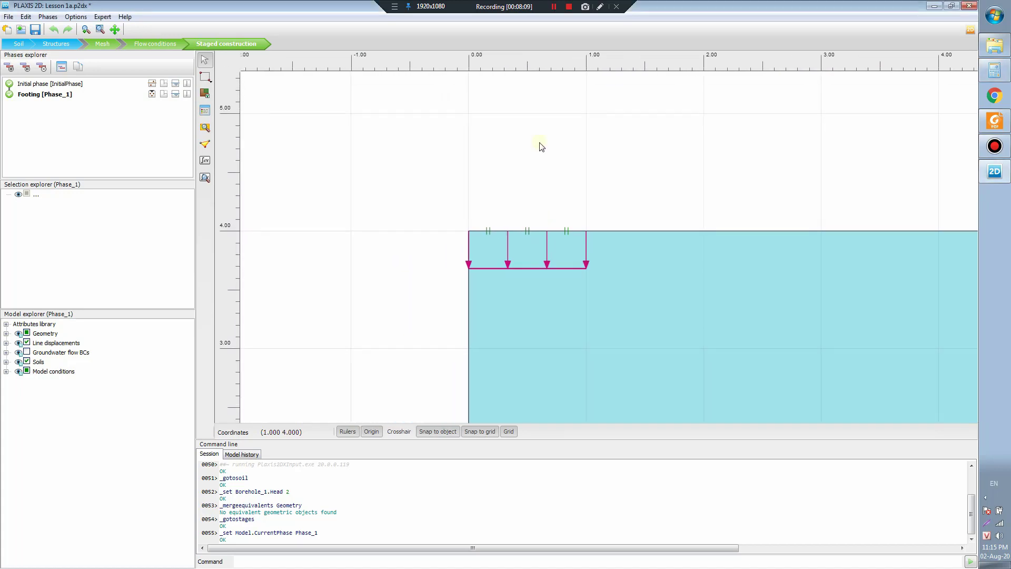
left_click(601, 7)
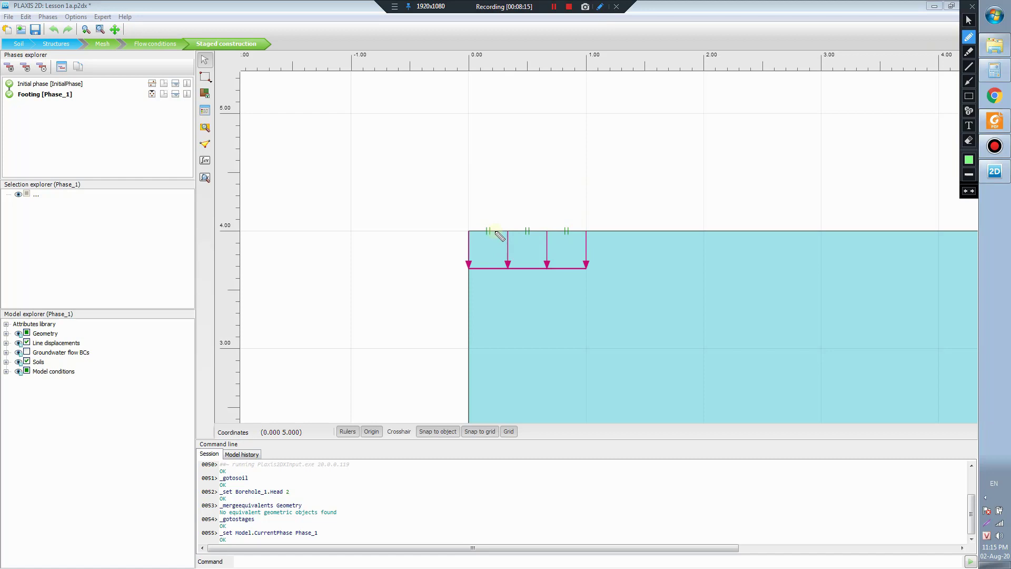
mouse_move(588, 230)
left_mouse_down()
mouse_move(494, 147)
mouse_move(430, 156)
mouse_move(379, 189)
mouse_move(371, 235)
mouse_move(395, 295)
mouse_move(497, 328)
mouse_move(558, 295)
mouse_move(593, 233)
left_mouse_up()
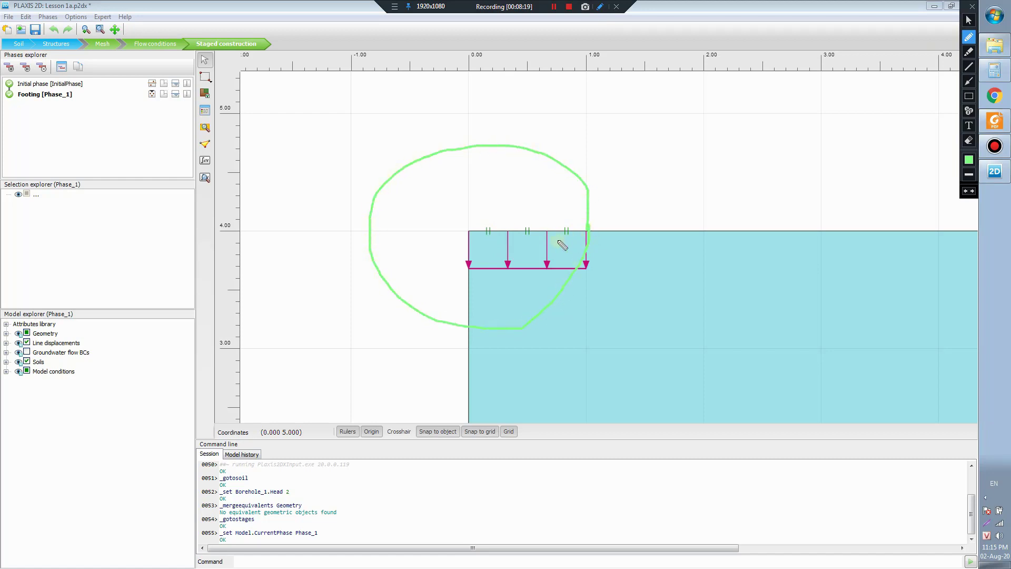
left_click(969, 81)
left_click_drag(470, 113, 469, 225)
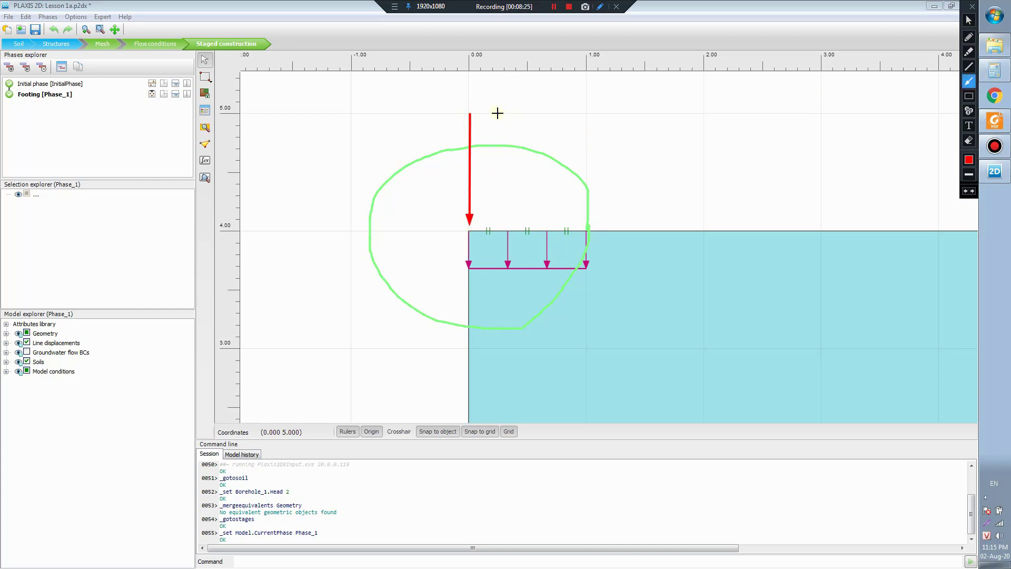
Step: Handwrite F = 590 kN and F/A = q beside the footing in green
left_click(969, 37)
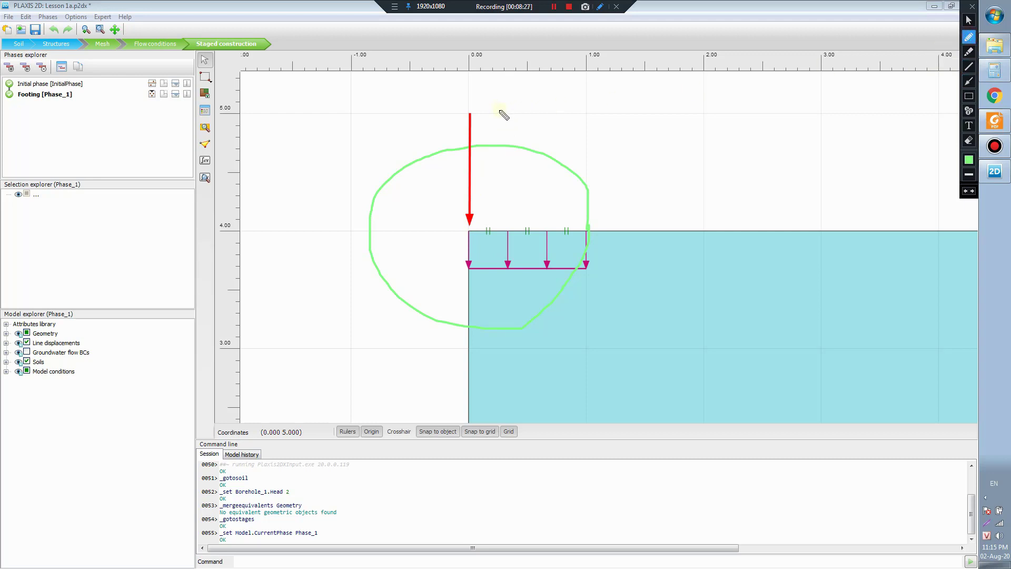
mouse_move(498, 101)
left_mouse_down()
mouse_move(499, 125)
mouse_move(509, 103)
mouse_move(504, 113)
mouse_move(547, 119)
mouse_move(573, 104)
mouse_move(582, 120)
mouse_move(571, 121)
mouse_move(574, 105)
mouse_move(598, 105)
mouse_move(604, 134)
mouse_move(630, 109)
mouse_move(650, 126)
left_mouse_up()
mouse_move(669, 106)
left_mouse_down()
mouse_move(656, 117)
mouse_move(670, 126)
mouse_move(694, 102)
mouse_move(702, 111)
left_mouse_up()
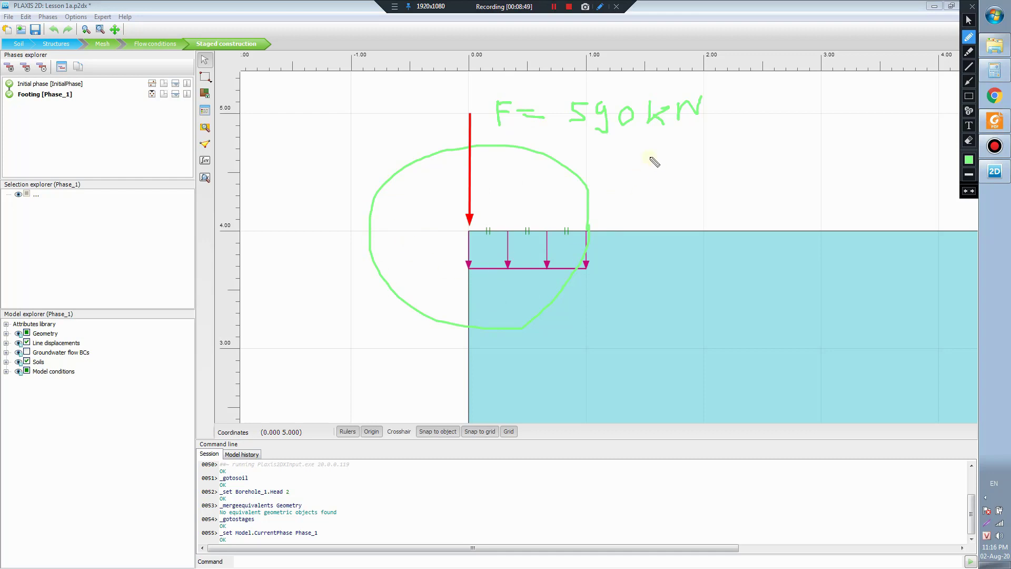
mouse_move(669, 136)
left_mouse_down()
mouse_move(670, 158)
mouse_move(684, 139)
mouse_move(711, 168)
left_mouse_up()
mouse_move(660, 198)
left_mouse_down()
mouse_move(716, 167)
mouse_move(736, 177)
mouse_move(772, 159)
mouse_move(755, 174)
mouse_move(770, 161)
mouse_move(770, 193)
left_mouse_up()
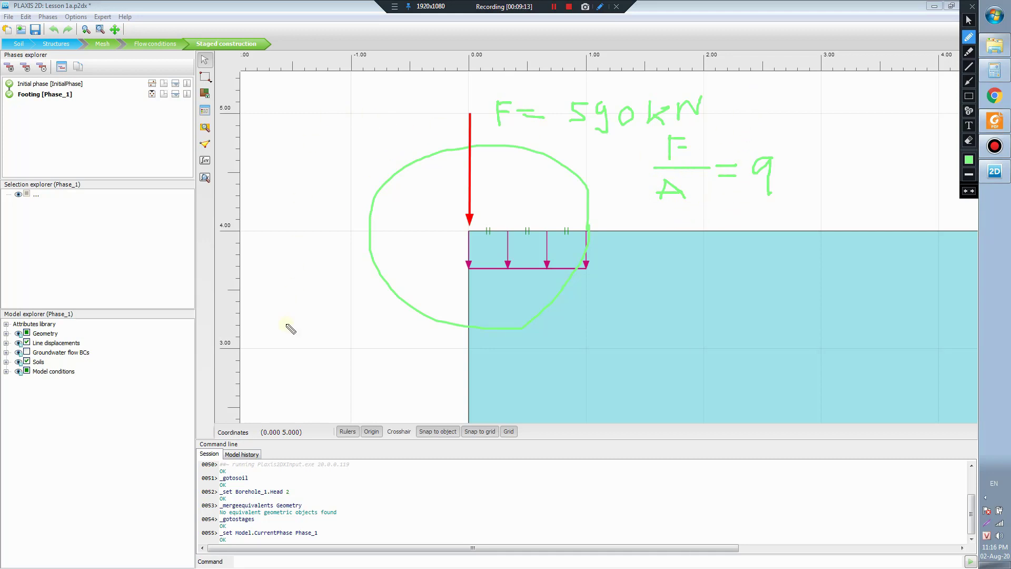
Step: Write the footing area A = π×D²/4 = 3.14 m² at the lower left
mouse_move(263, 366)
left_mouse_down()
mouse_move(287, 376)
mouse_move(298, 361)
mouse_move(306, 375)
mouse_move(309, 362)
mouse_move(323, 367)
mouse_move(317, 375)
mouse_move(334, 359)
mouse_move(341, 375)
mouse_move(347, 348)
mouse_move(359, 363)
mouse_move(329, 382)
mouse_move(360, 382)
mouse_move(334, 399)
mouse_move(359, 403)
mouse_move(348, 407)
mouse_move(386, 377)
left_mouse_up()
mouse_move(372, 389)
left_mouse_down()
mouse_move(407, 371)
mouse_move(404, 391)
mouse_move(440, 388)
mouse_move(438, 379)
mouse_move(439, 393)
mouse_move(412, 414)
mouse_move(451, 407)
left_mouse_up()
left_click(415, 389)
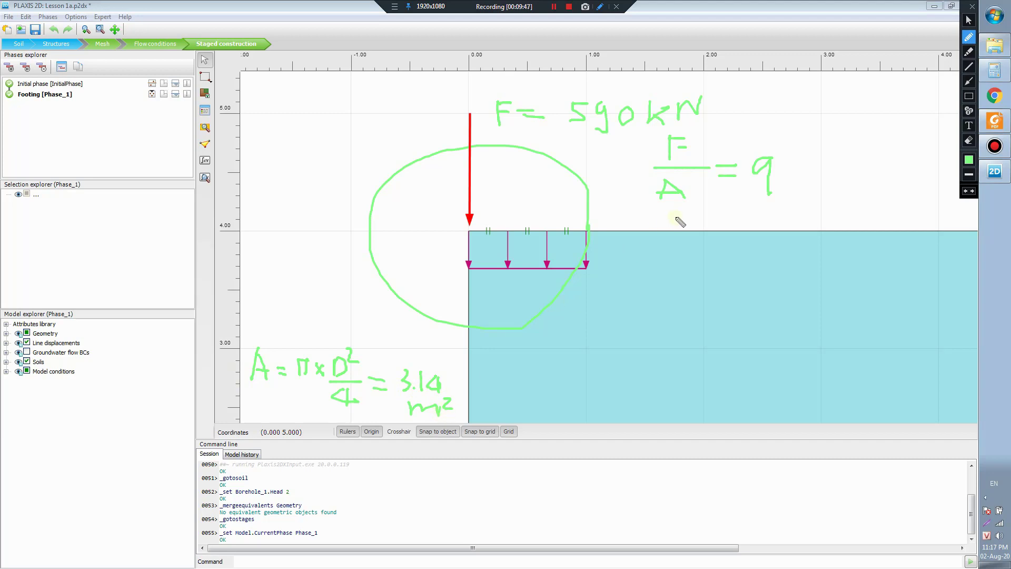
Step: Write q = 590/3.14 = 188 kN/m², then erase all handwritten notes
left_click_drag(788, 164, 801, 163)
left_click_drag(789, 176, 803, 175)
mouse_move(818, 126)
left_mouse_down()
mouse_move(822, 146)
mouse_move(822, 130)
mouse_move(837, 129)
mouse_move(843, 151)
mouse_move(859, 132)
left_mouse_up()
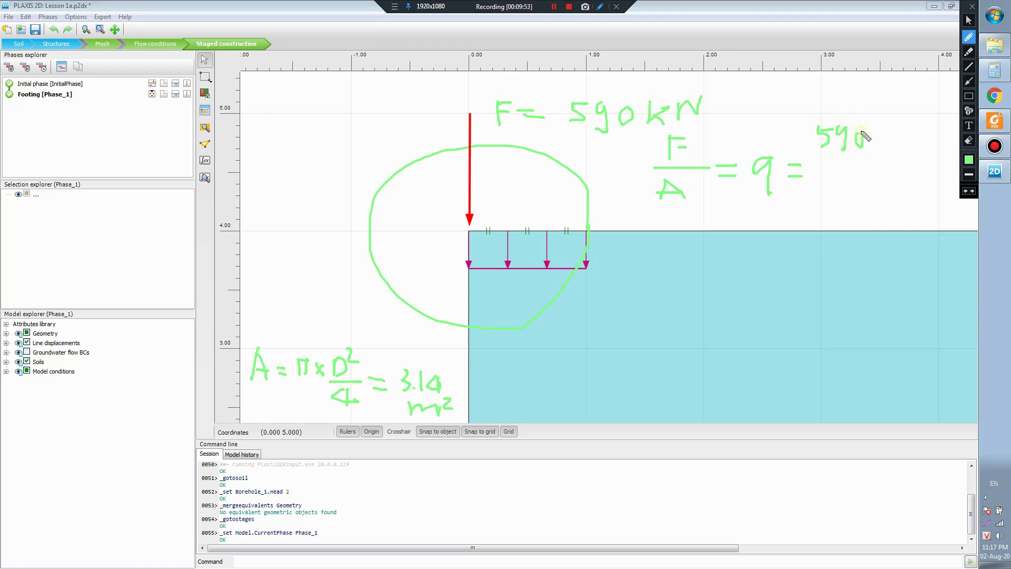
mouse_move(825, 169)
left_mouse_down()
mouse_move(862, 170)
mouse_move(829, 201)
mouse_move(881, 198)
mouse_move(874, 206)
left_mouse_up()
left_click(844, 199)
left_click_drag(880, 168, 894, 167)
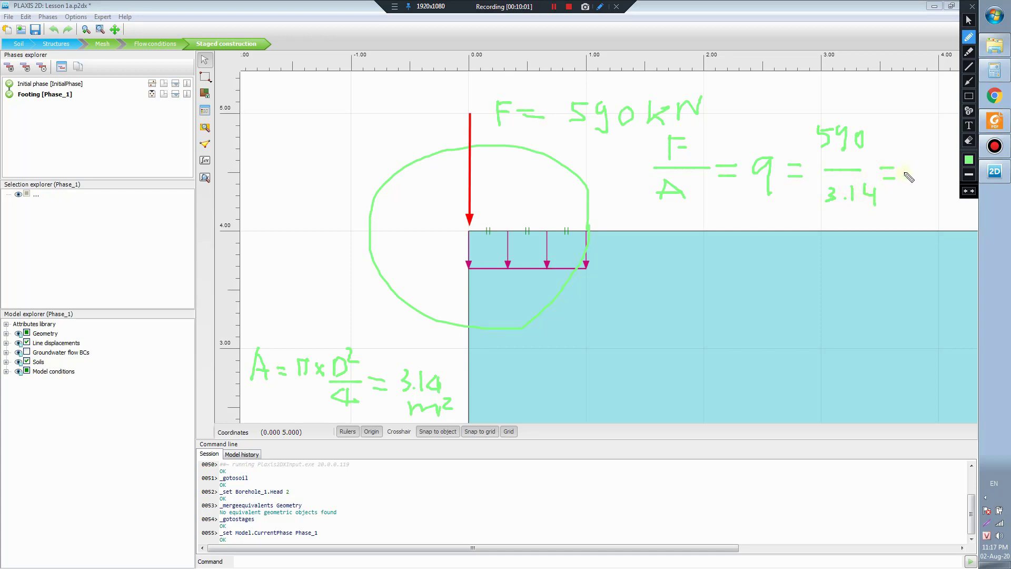
mouse_move(882, 179)
left_mouse_down()
mouse_move(904, 182)
mouse_move(906, 198)
mouse_move(917, 176)
mouse_move(924, 191)
mouse_move(920, 178)
mouse_move(931, 173)
mouse_move(936, 192)
mouse_move(935, 177)
mouse_move(906, 206)
mouse_move(910, 217)
mouse_move(969, 207)
left_mouse_up()
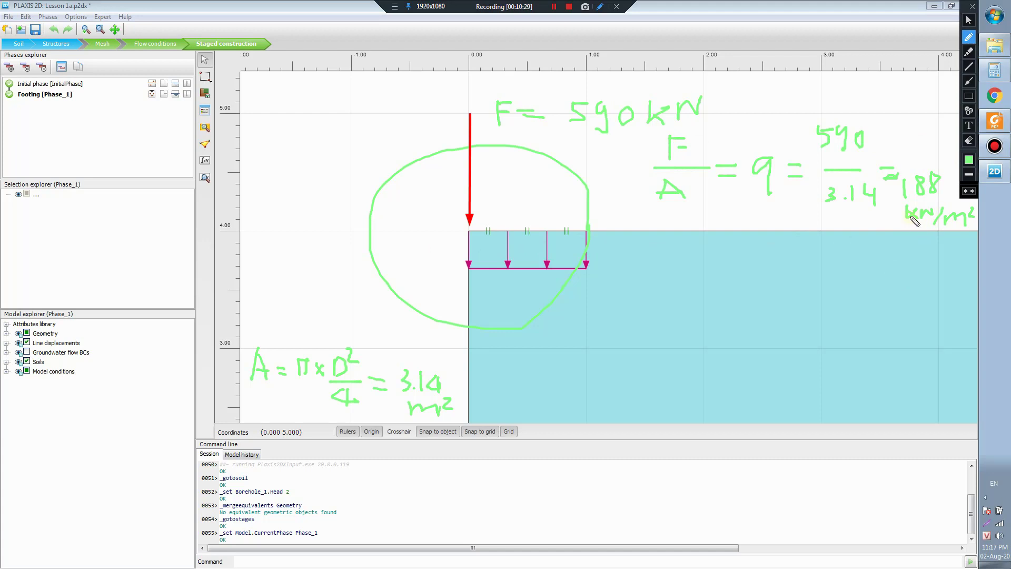
key("Escape")
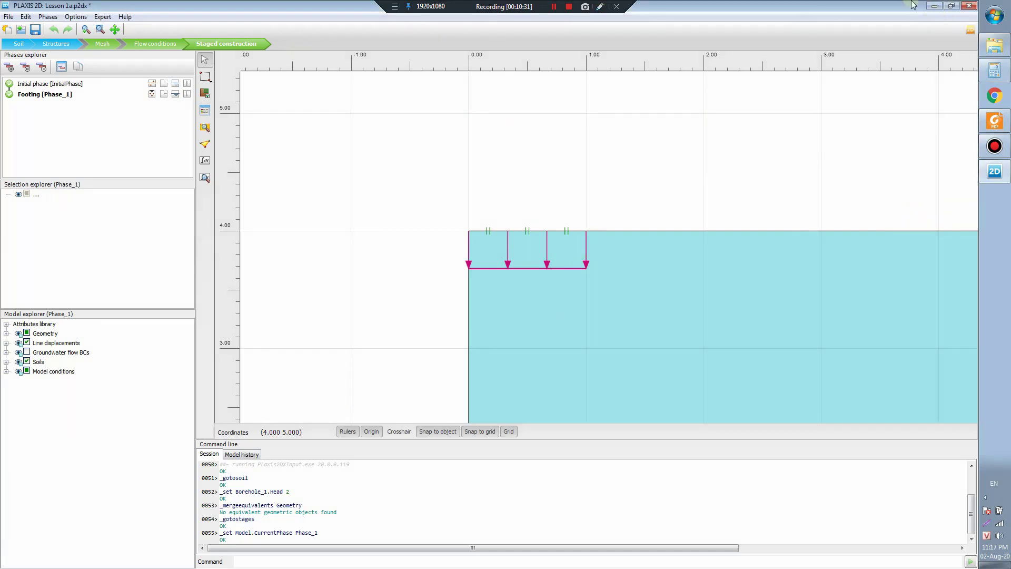
Step: Close Lesson 1a without saving and open the Lesson 1b project
left_click(969, 6)
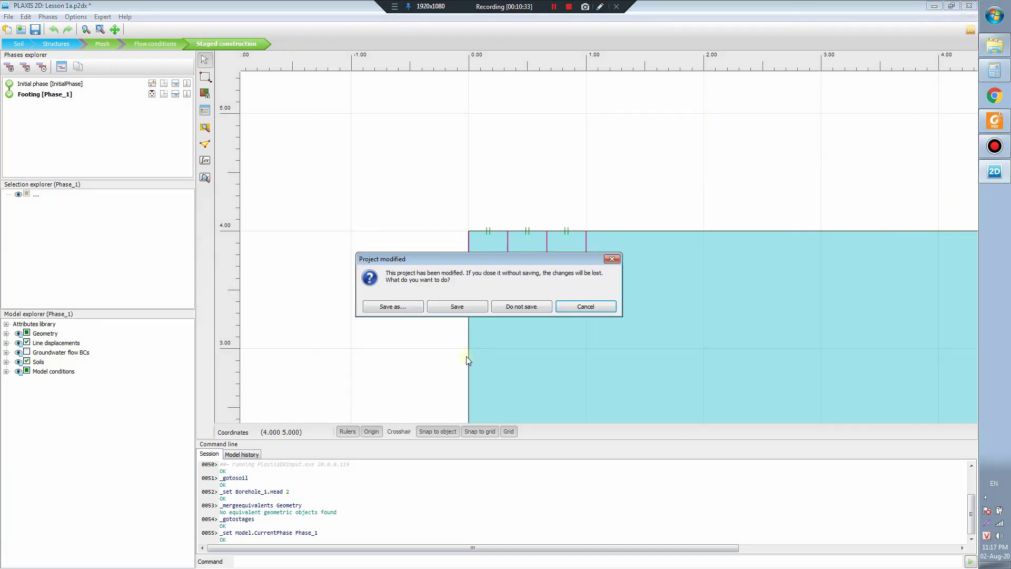
left_click(520, 307)
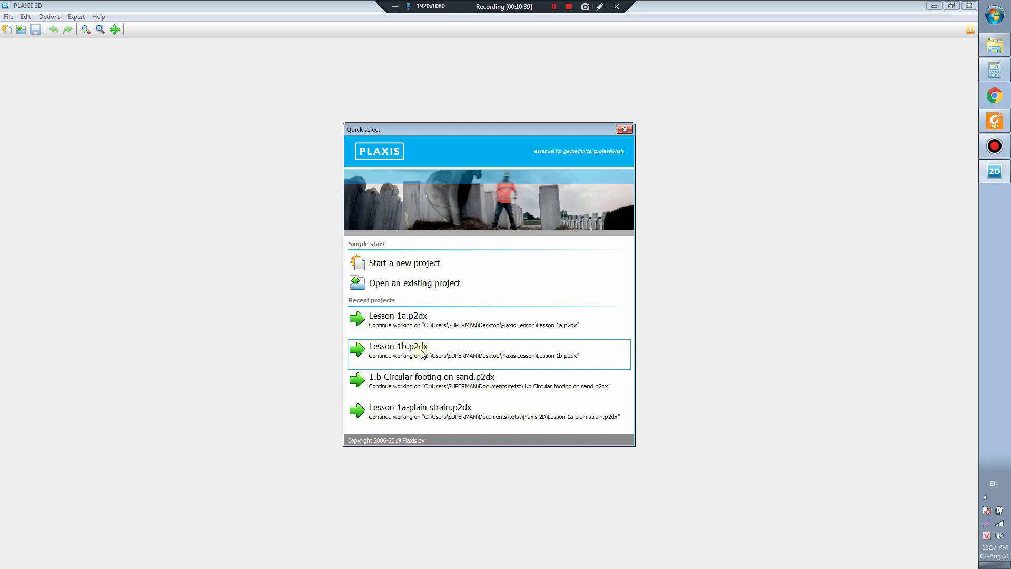
left_click(422, 351)
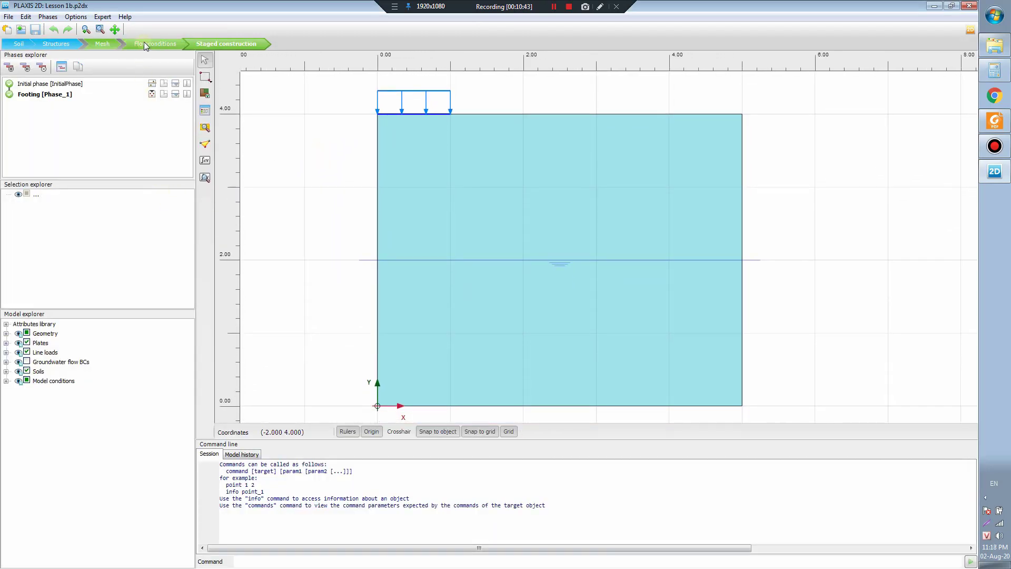
Step: In Structures mode, select the footing line load and check its vertical value of -188 kN/m/m
left_click(67, 45)
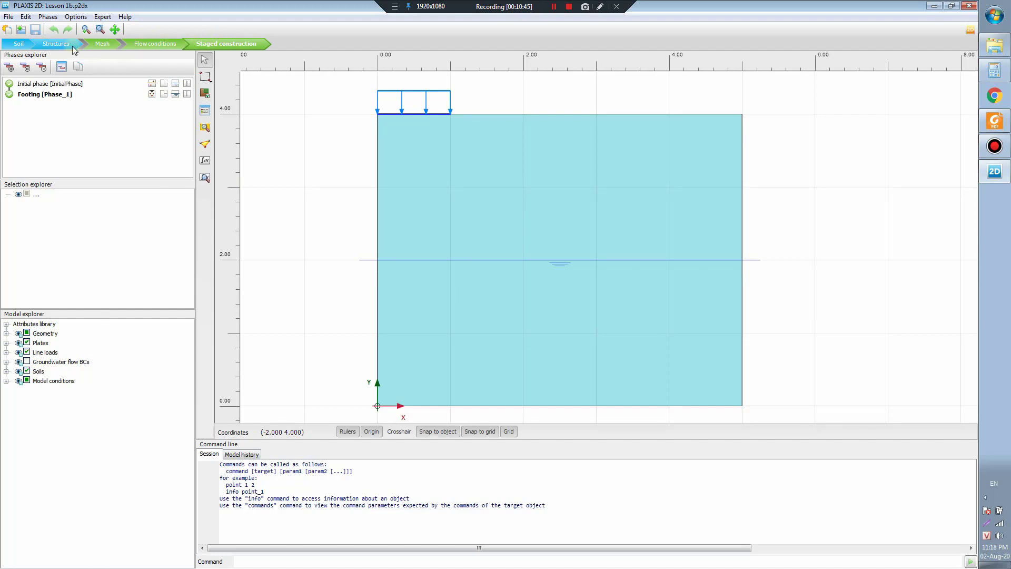
left_click(377, 99)
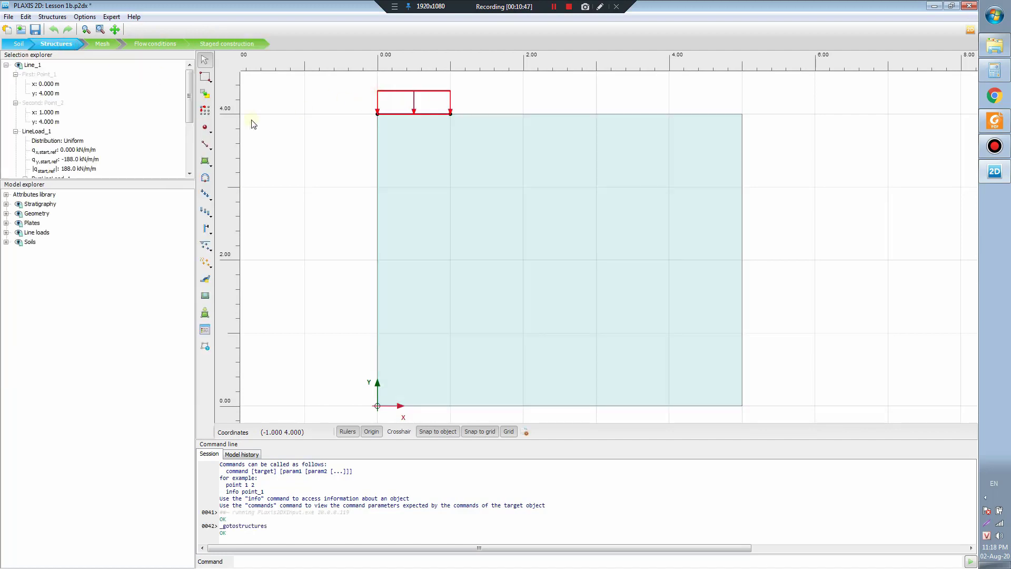
left_click_drag(191, 95, 188, 117)
left_click(70, 116)
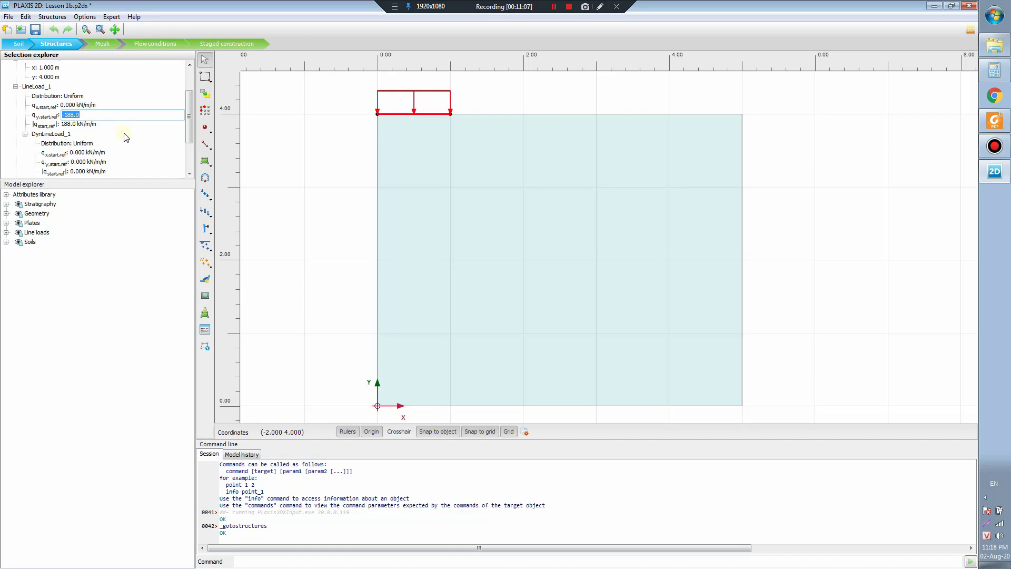
Step: Close Lesson 1b without saving, relaunch PLAXIS 2D Input and reopen Lesson 1a.p2dx
left_click(971, 6)
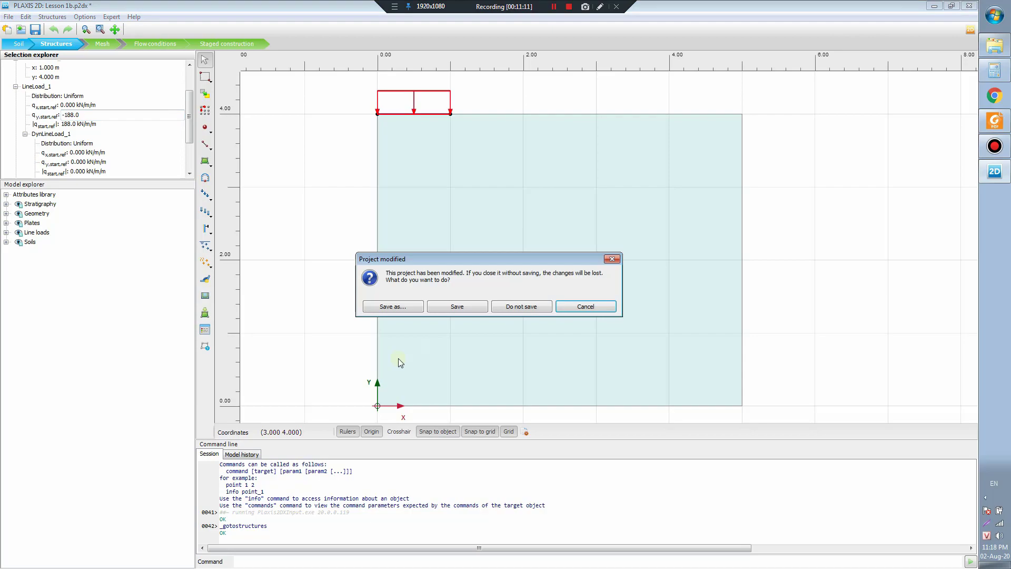
left_click(522, 309)
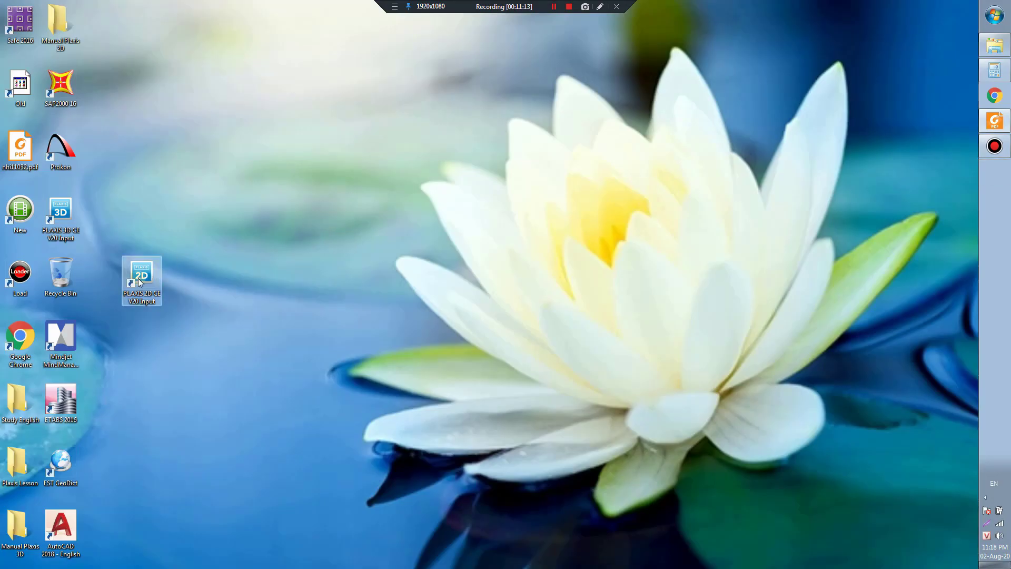
double_click(140, 283)
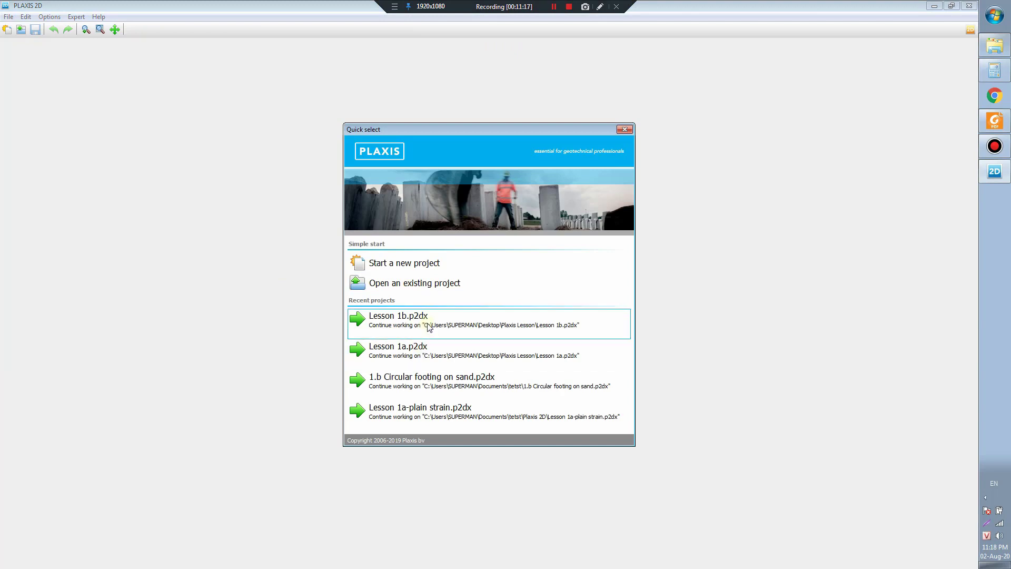
left_click(429, 357)
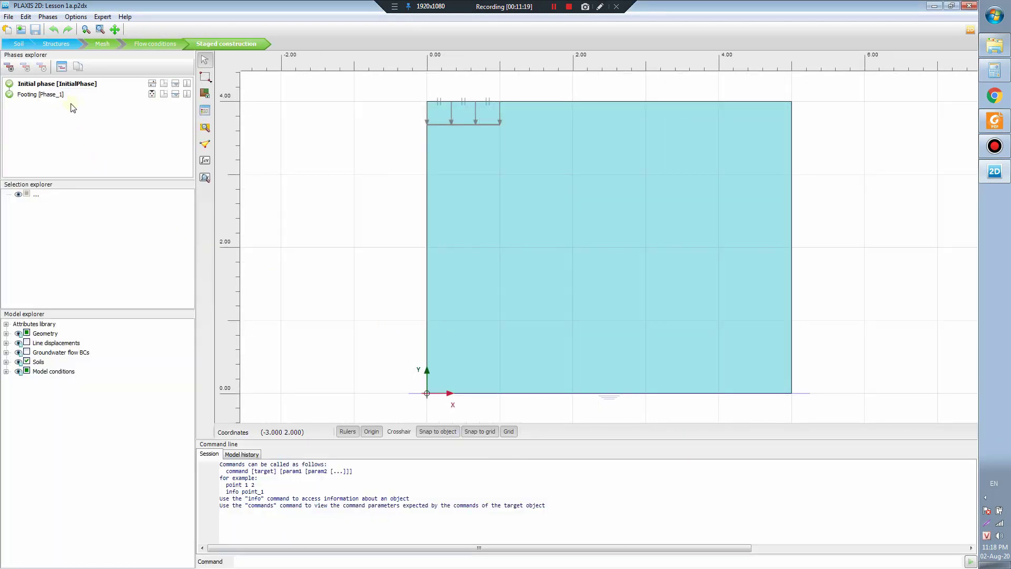
Step: In Footing [Phase_1], select the -0.05 m prescribed displacement and review the phase settings' -93.56 kN force
left_click(73, 95)
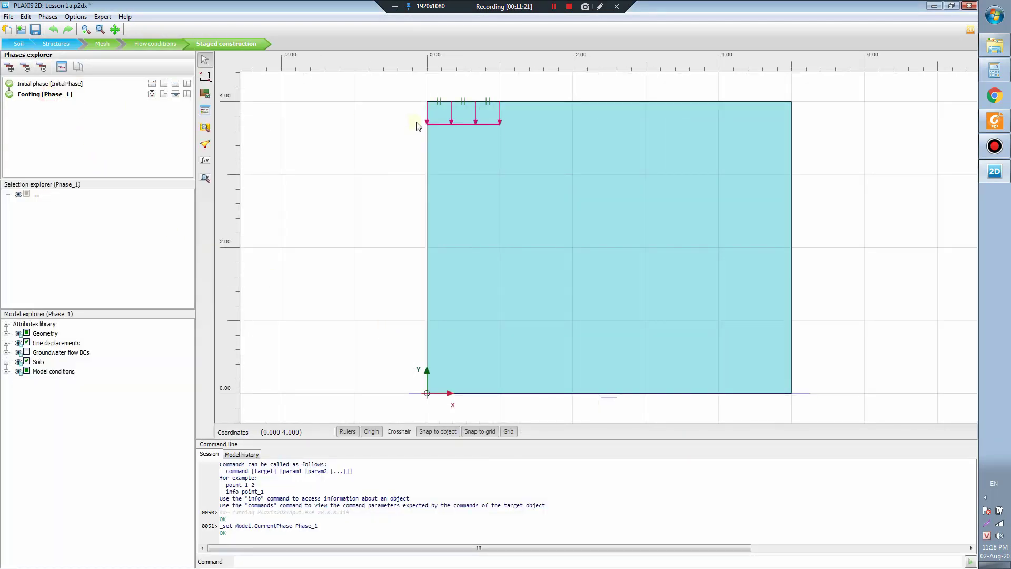
left_click(403, 113)
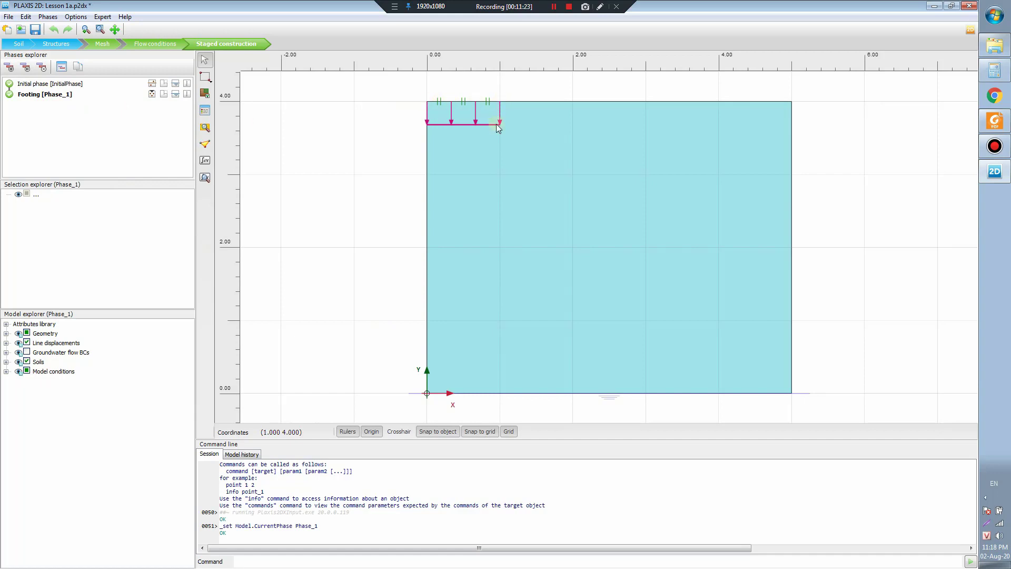
left_click(452, 113)
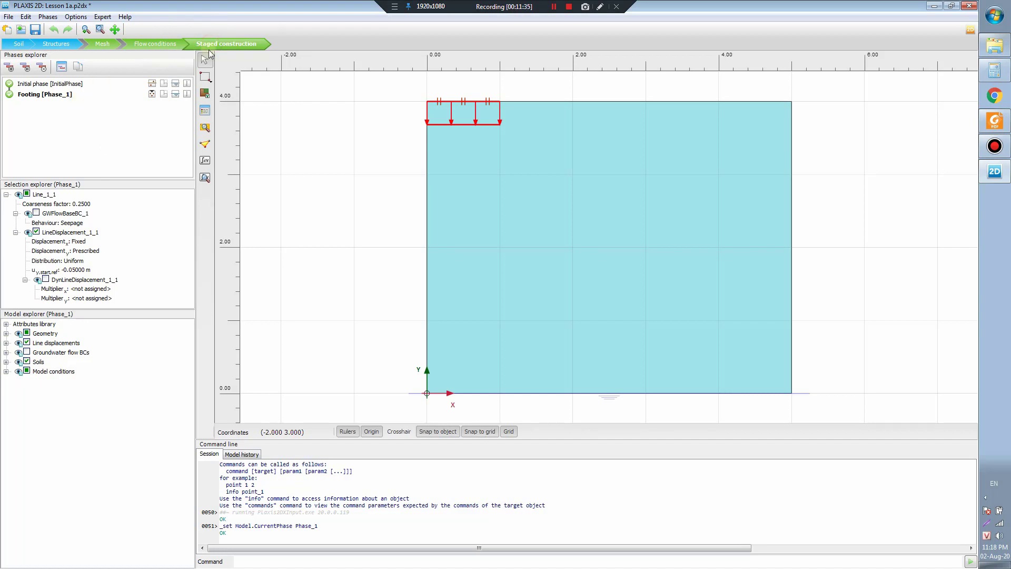
left_click(69, 93)
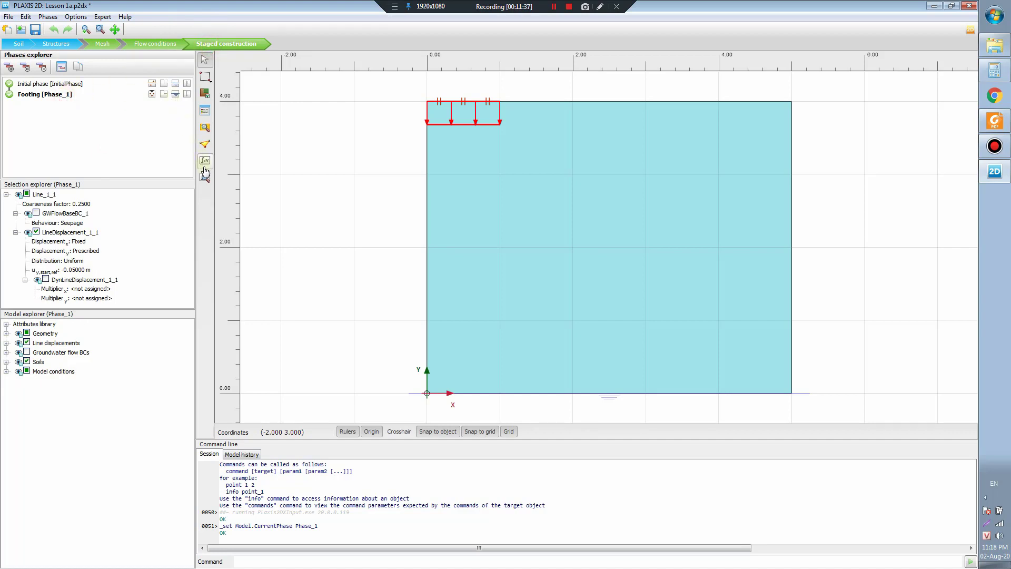
double_click(53, 95)
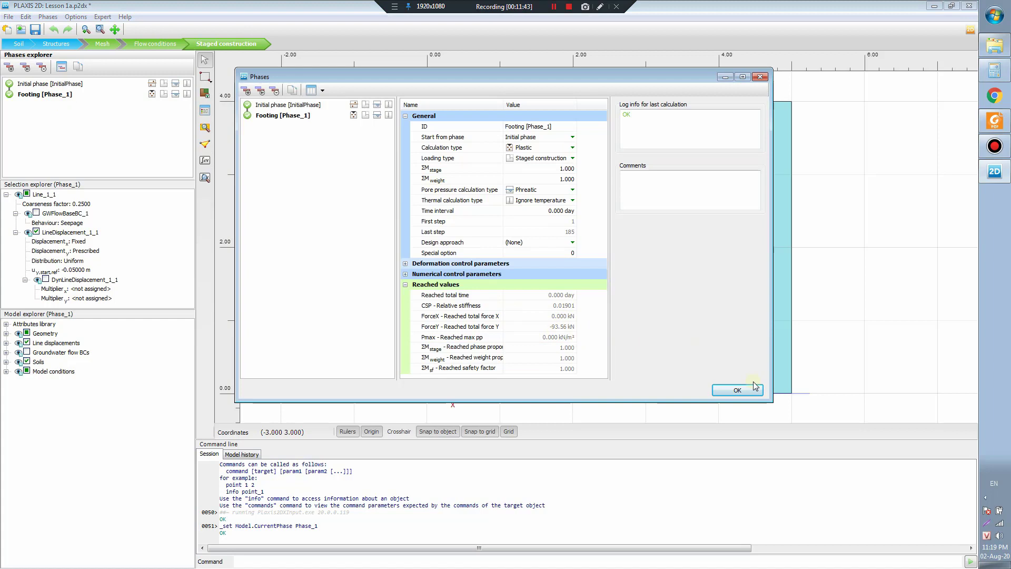
left_click(737, 390)
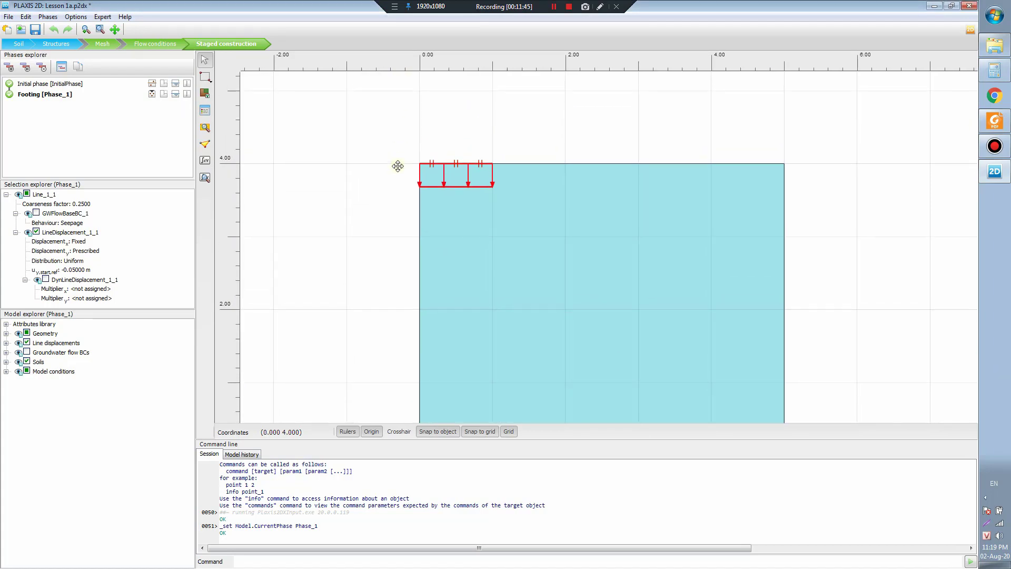
left_click(600, 6)
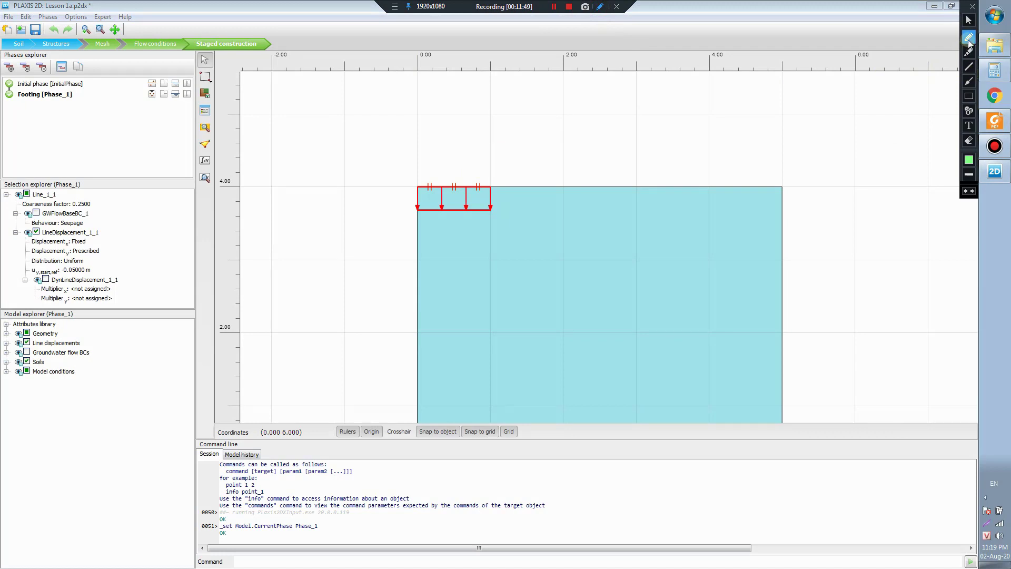
left_click(969, 80)
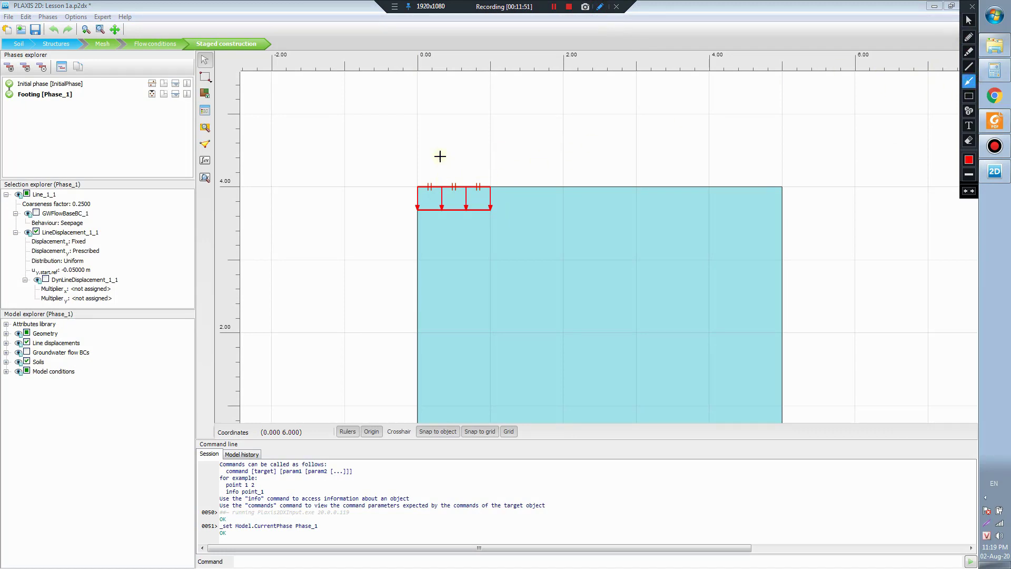
left_click_drag(415, 103, 417, 181)
left_click(969, 37)
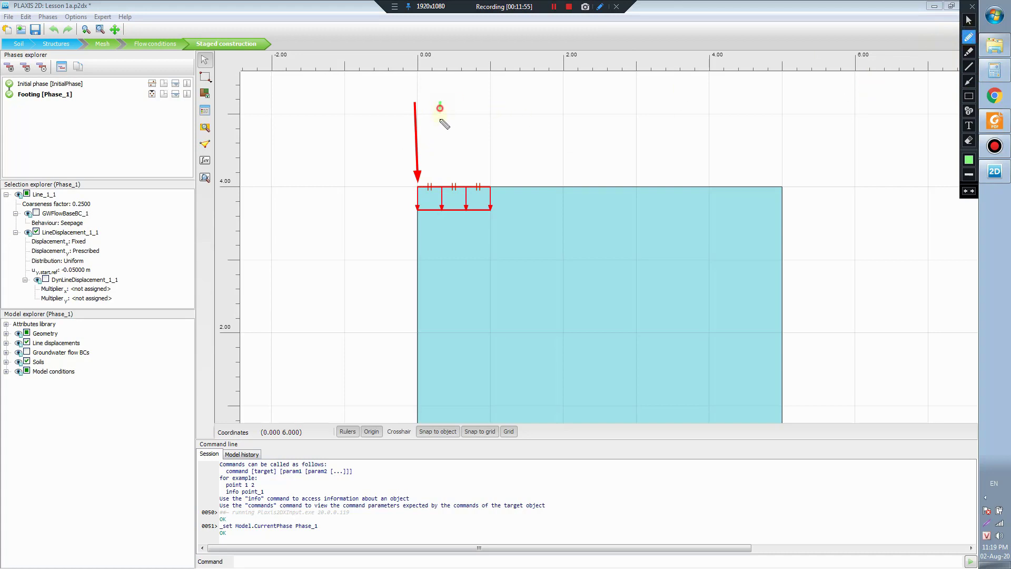
mouse_move(442, 111)
left_mouse_down()
mouse_move(464, 105)
mouse_move(466, 117)
mouse_move(495, 113)
mouse_move(502, 123)
mouse_move(524, 105)
mouse_move(527, 125)
mouse_move(555, 99)
mouse_move(553, 127)
mouse_move(573, 123)
mouse_move(574, 104)
mouse_move(587, 129)
left_mouse_up()
mouse_move(604, 101)
left_mouse_down()
mouse_move(591, 115)
mouse_move(603, 126)
mouse_move(611, 107)
left_mouse_up()
mouse_move(611, 107)
left_mouse_down()
mouse_move(626, 106)
mouse_move(639, 83)
left_mouse_up()
mouse_move(531, 143)
left_mouse_down()
mouse_move(553, 143)
mouse_move(557, 159)
mouse_move(584, 149)
mouse_move(599, 171)
mouse_move(655, 157)
mouse_move(668, 140)
mouse_move(682, 151)
mouse_move(675, 142)
mouse_move(676, 158)
mouse_move(701, 164)
mouse_move(703, 147)
mouse_move(724, 168)
mouse_move(731, 159)
mouse_move(752, 169)
mouse_move(774, 150)
mouse_move(782, 175)
mouse_move(819, 158)
mouse_move(834, 173)
mouse_move(827, 165)
mouse_move(867, 168)
left_mouse_up()
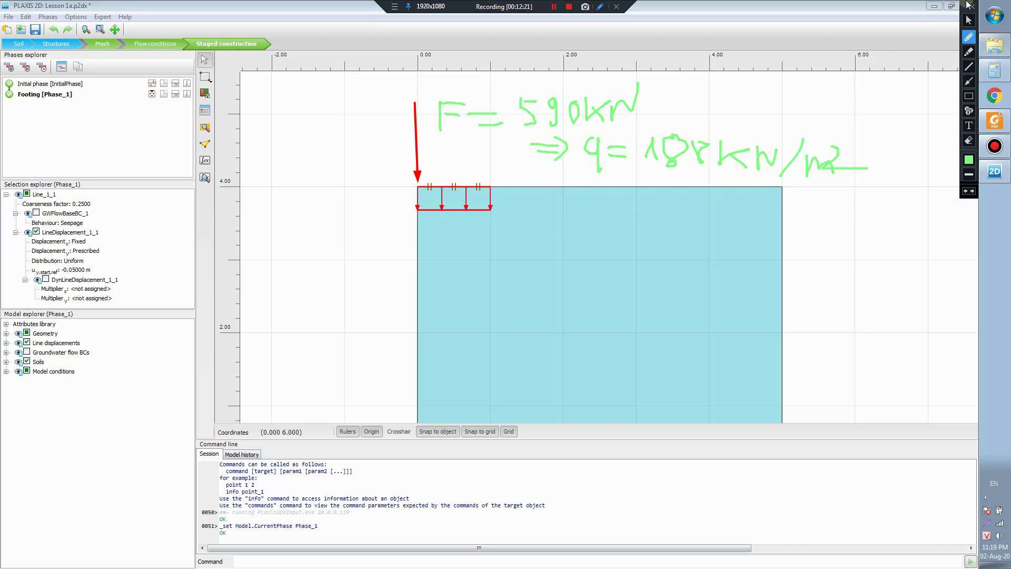
Step: Clear the notes and close Lesson 1a from the File menu without saving
key("Escape")
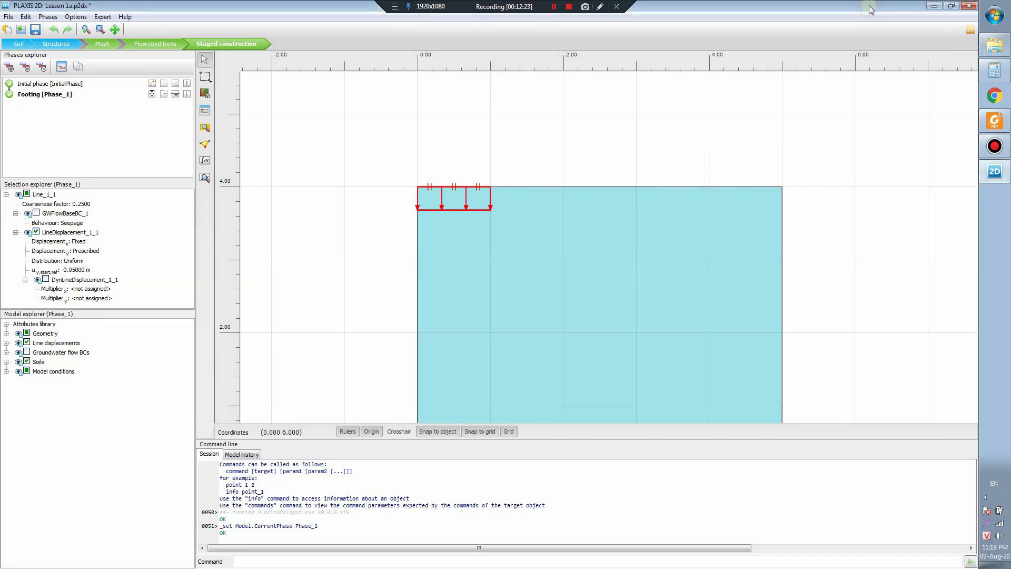
left_click(8, 17)
left_click(38, 115)
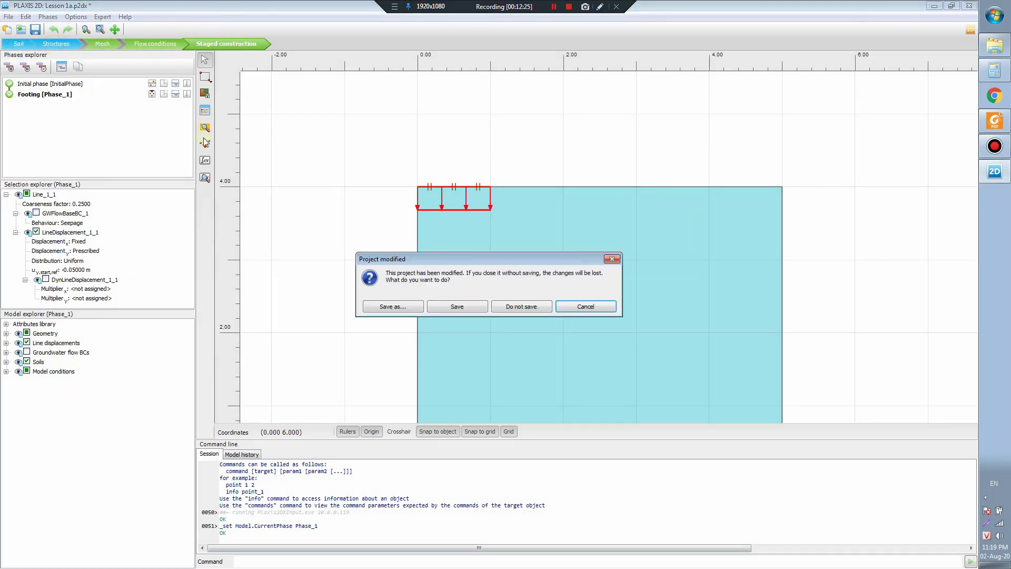
left_click(514, 307)
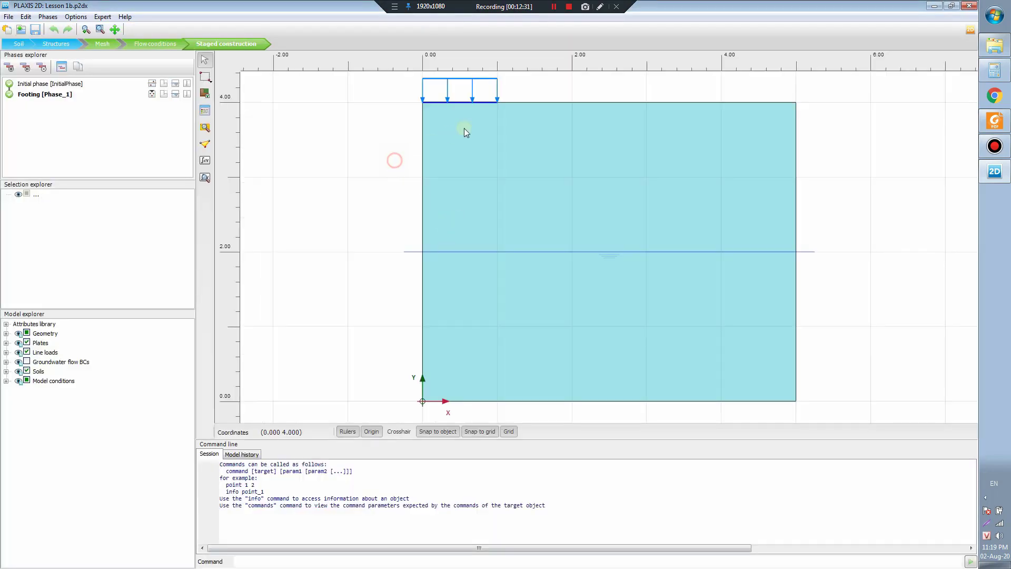
Step: In Lesson 1b, check the footing line load's -188 kN/m/m value and review the Footing phase settings
left_click(498, 95)
left_click(70, 260)
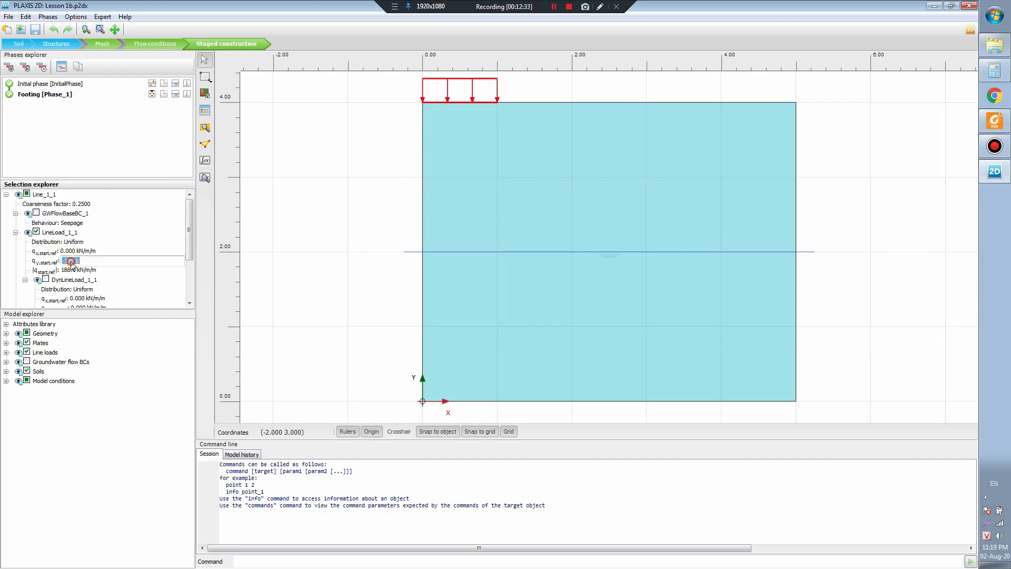
left_click(271, 199)
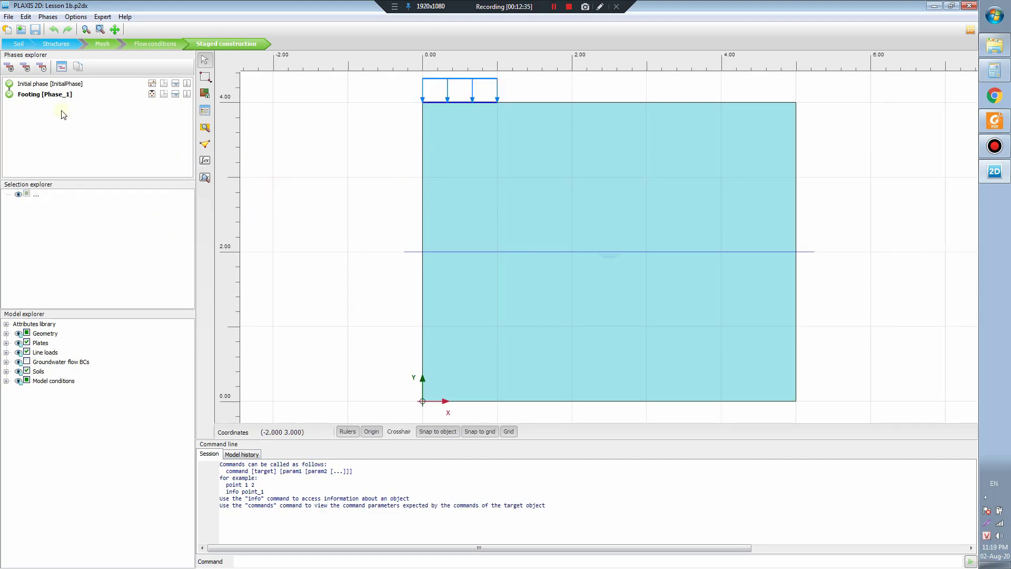
left_click(51, 95)
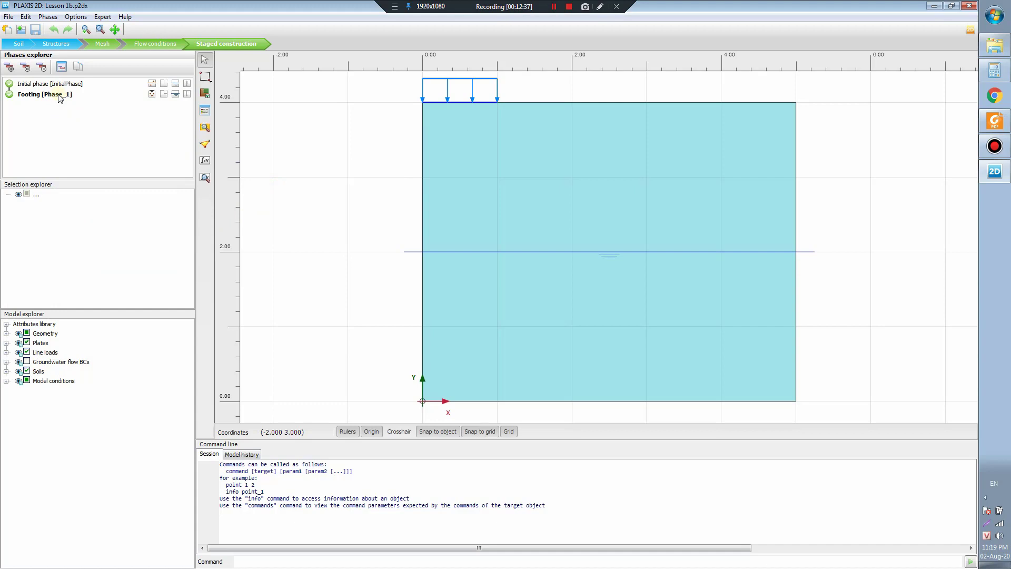
double_click(59, 97)
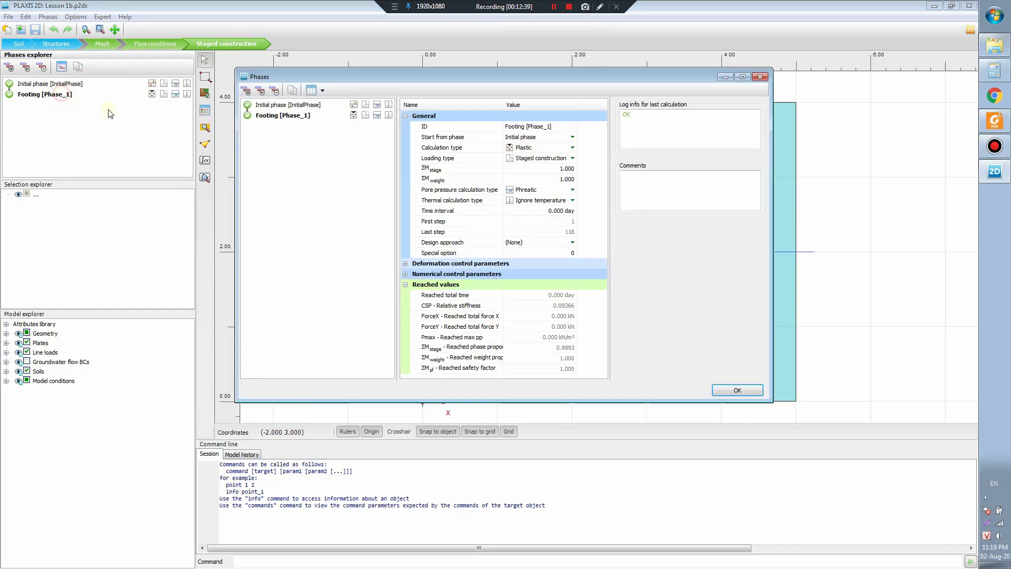
left_click(747, 390)
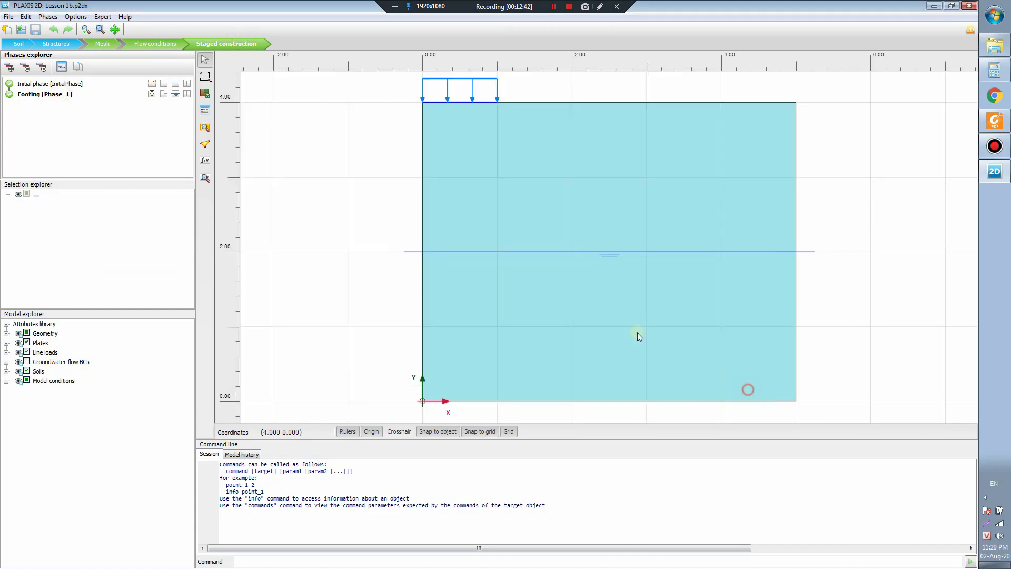
Step: View Lesson 1b's Footing results in Output and enlarge the deformed-mesh plot with 0.05023 m maximum displacement
left_click(205, 178)
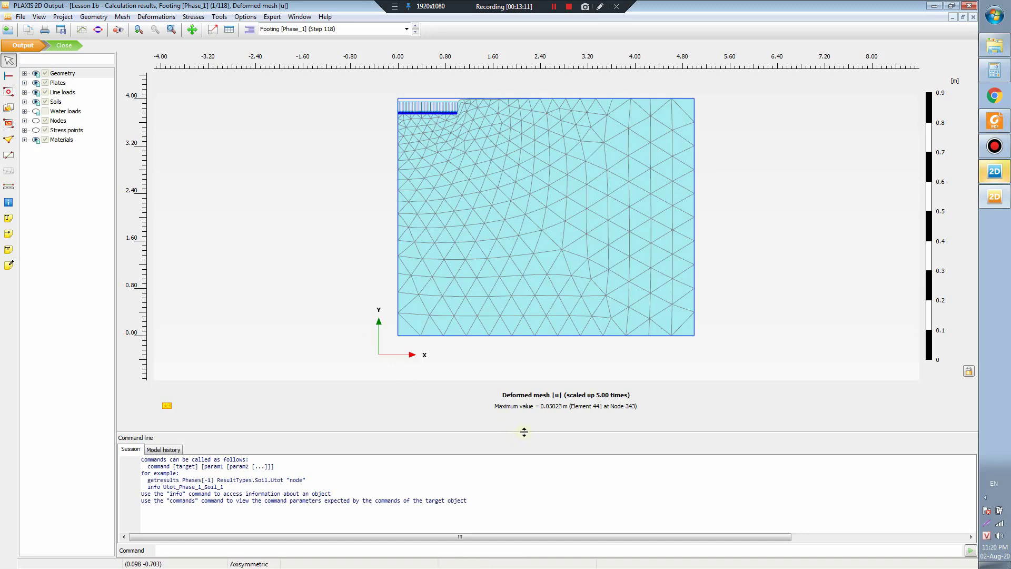
left_click_drag(524, 432, 515, 488)
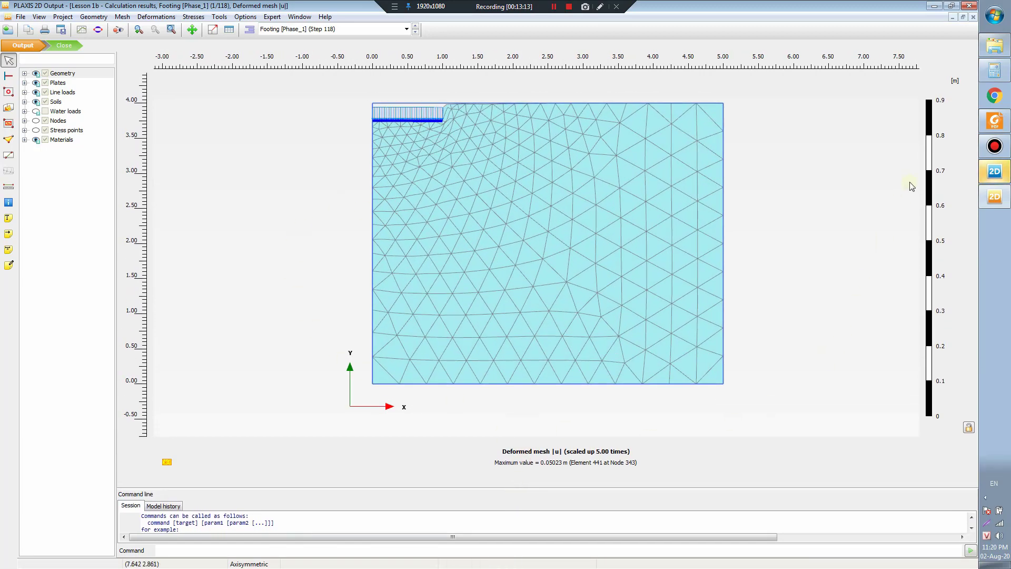